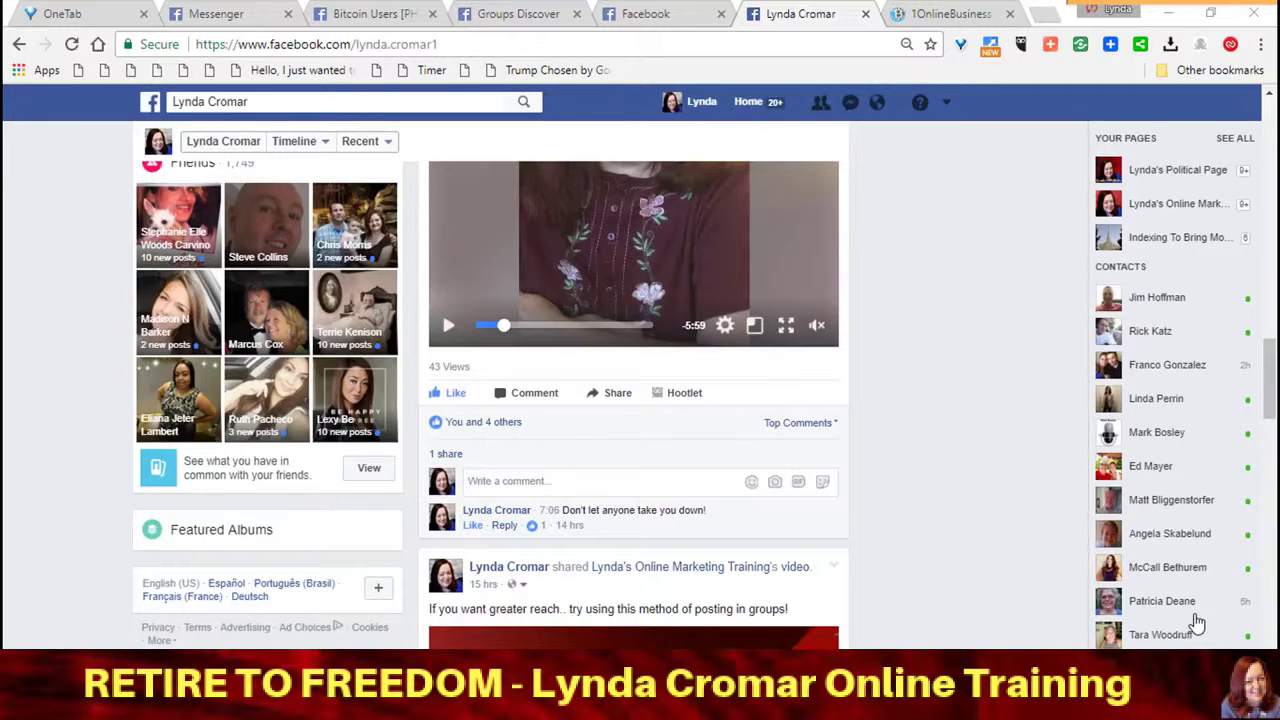
- Switch to the Groups Discover tab listing all joined Facebook groups
click(543, 18)
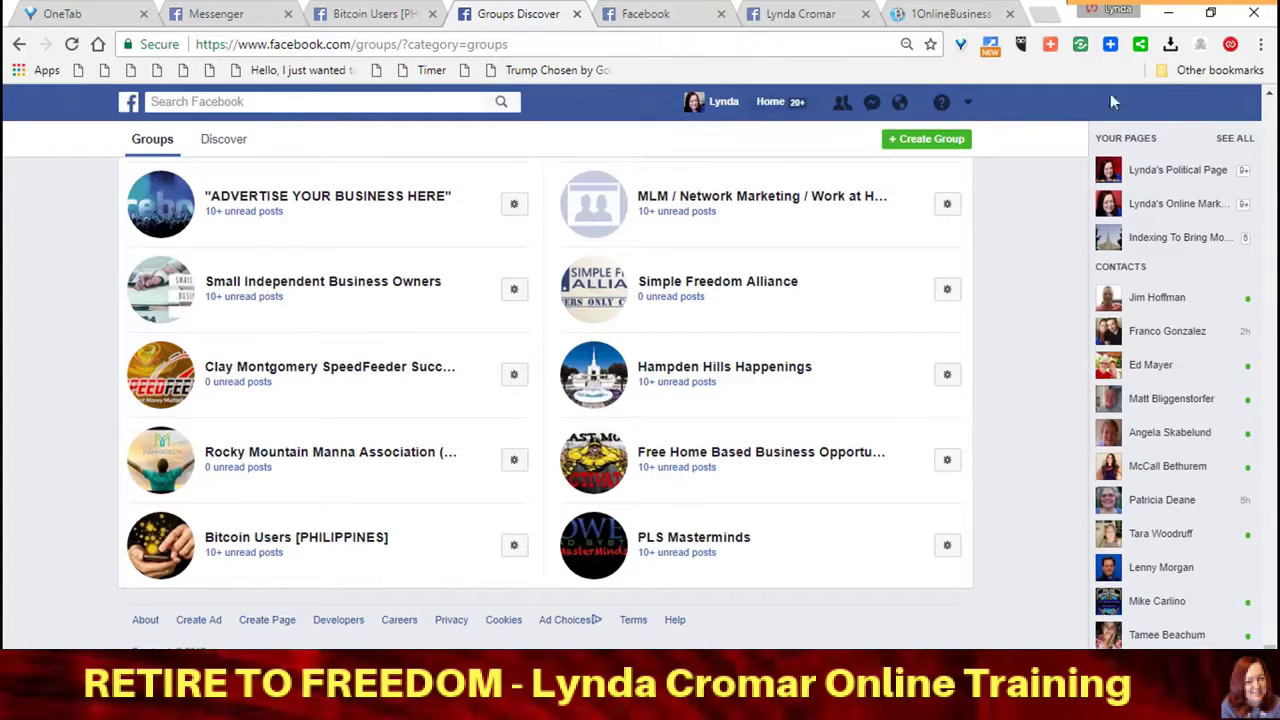
- Scroll the groups list back up and open a new blank browser tab
click(1270, 95)
click(1270, 95)
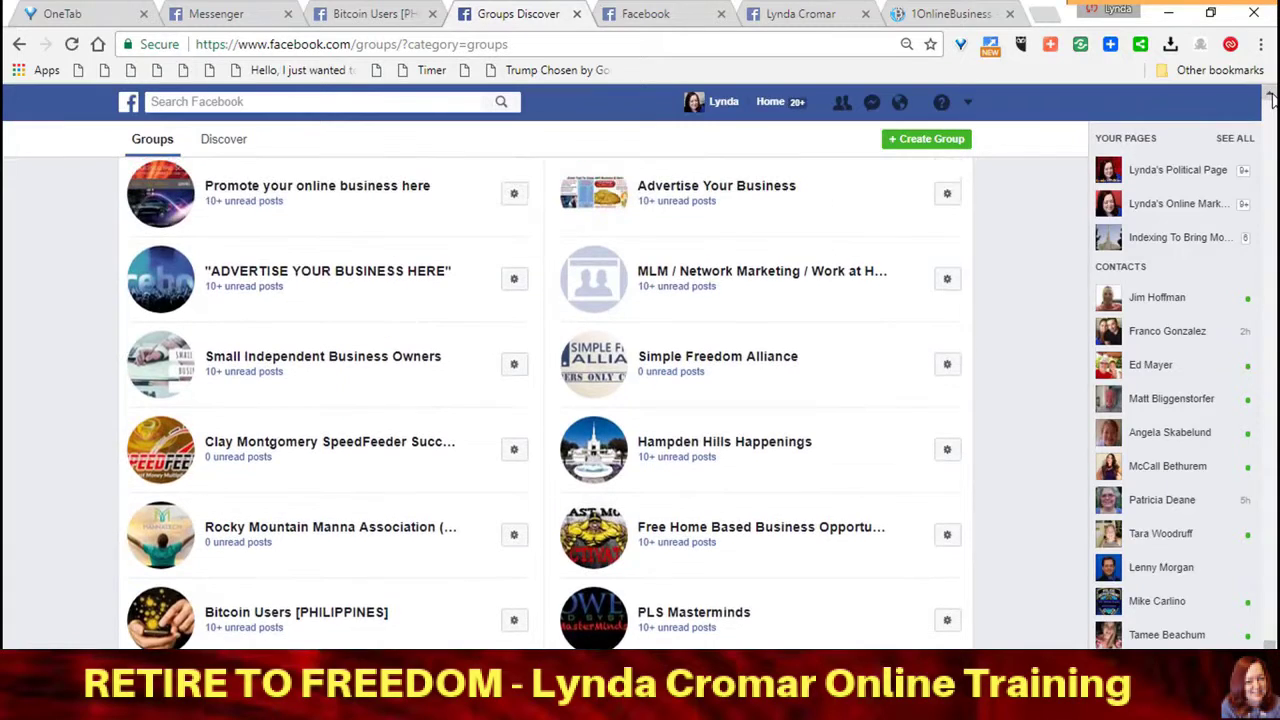
click(1270, 95)
click(1270, 95)
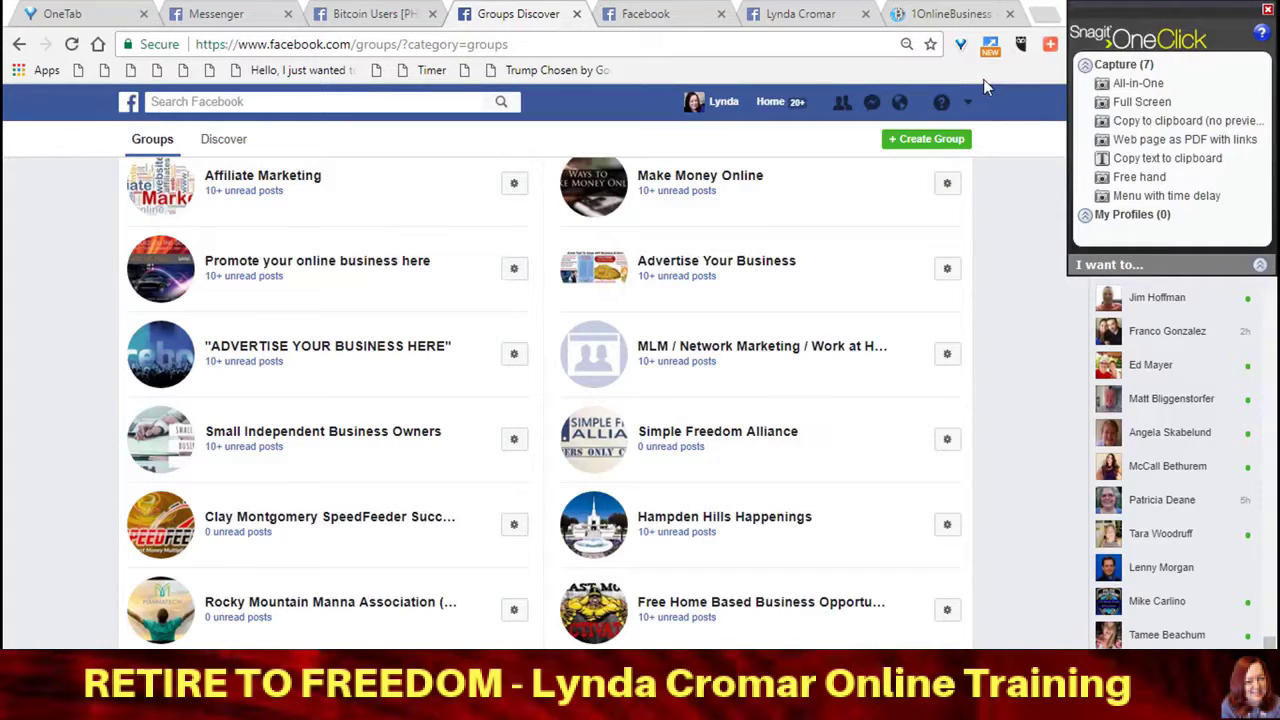
click(1045, 22)
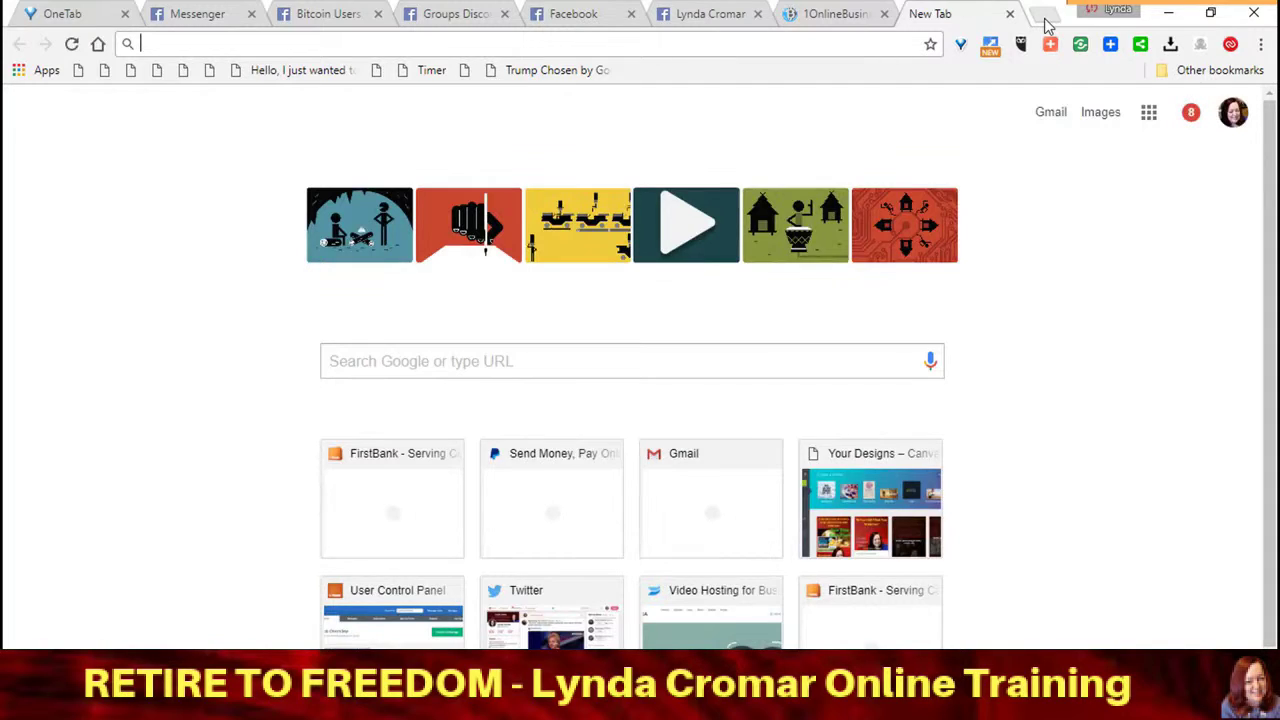
- Open Your Designs – Canva in the new tab, browse the designs, then return to Facebook
click(880, 521)
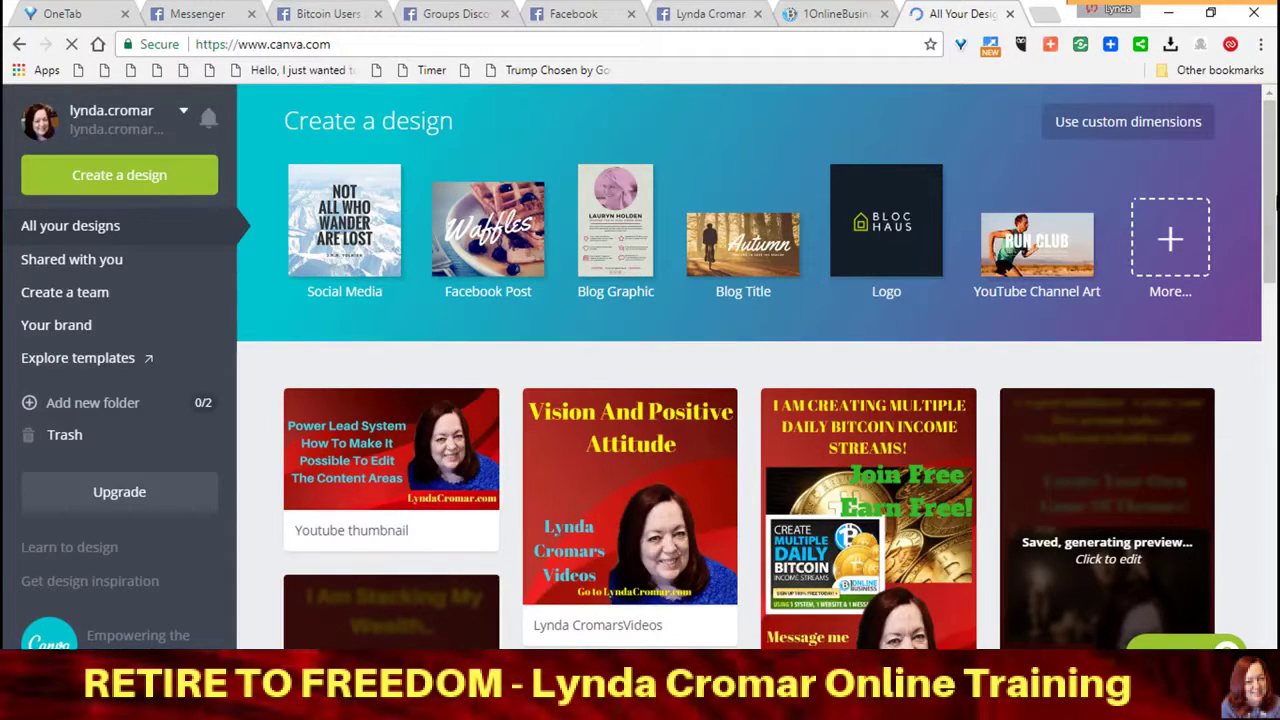
drag(1272, 205, 1272, 224)
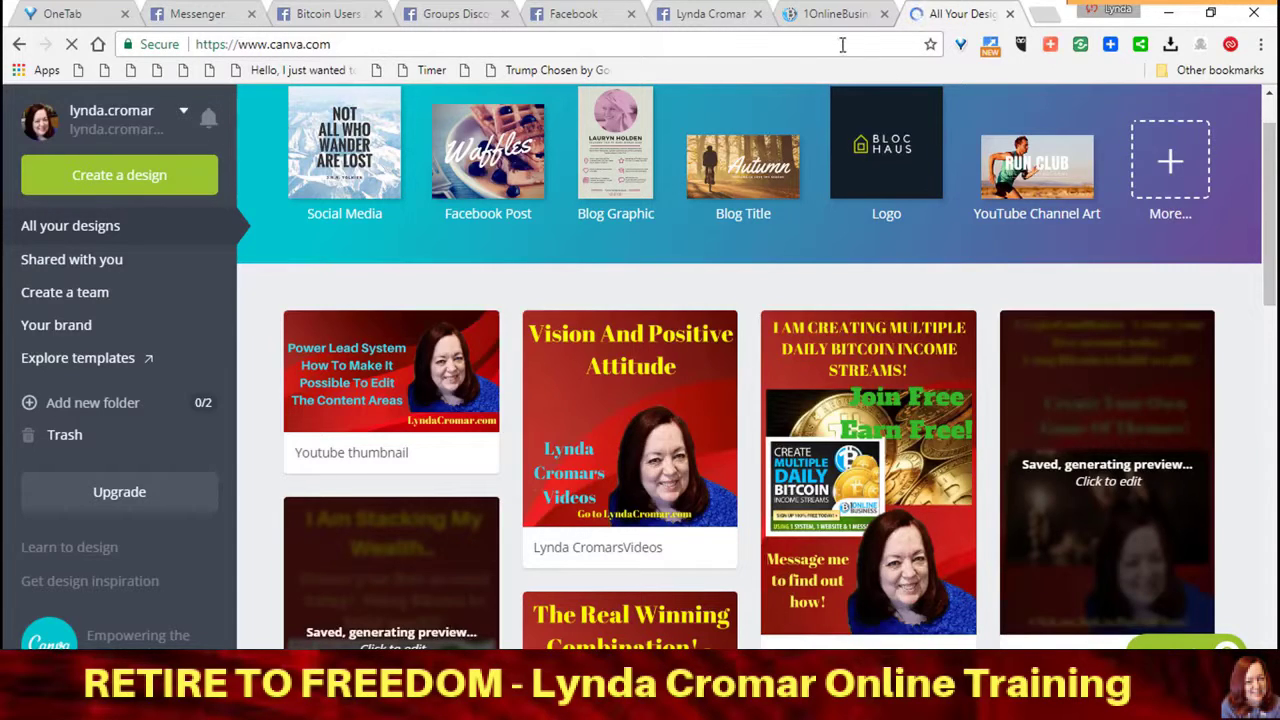
mouse_move(699, 329)
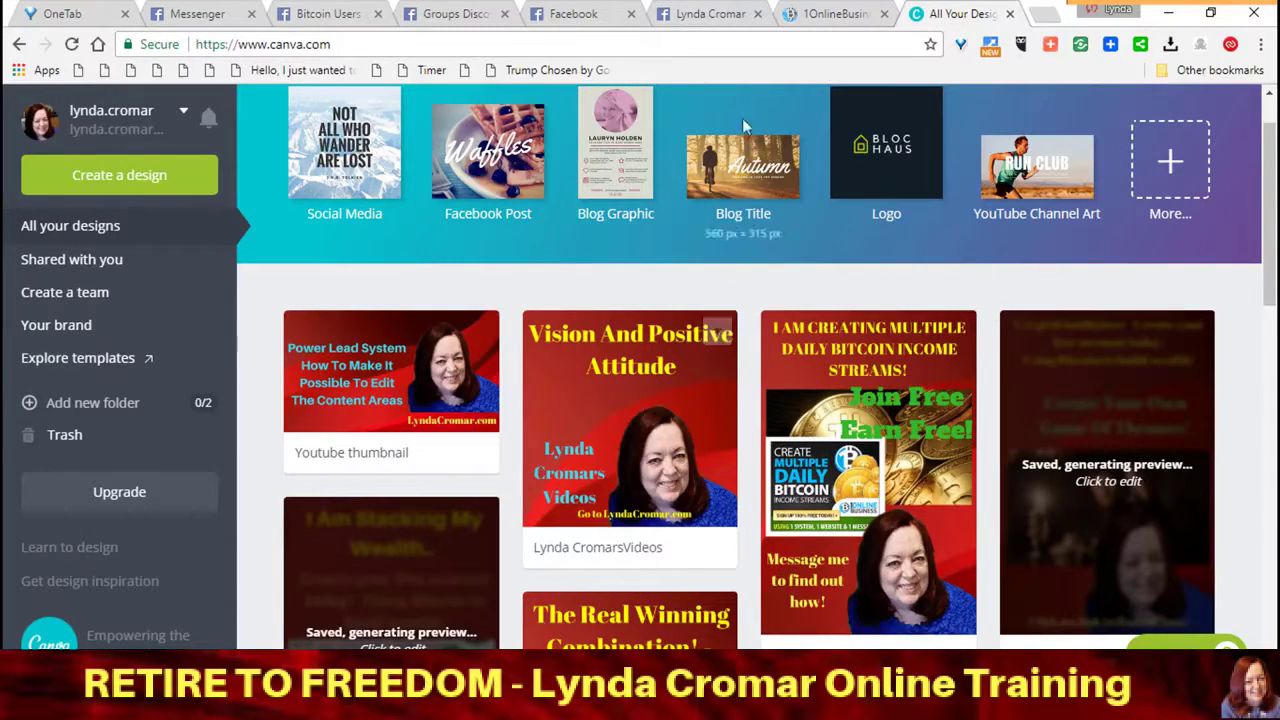
click(696, 16)
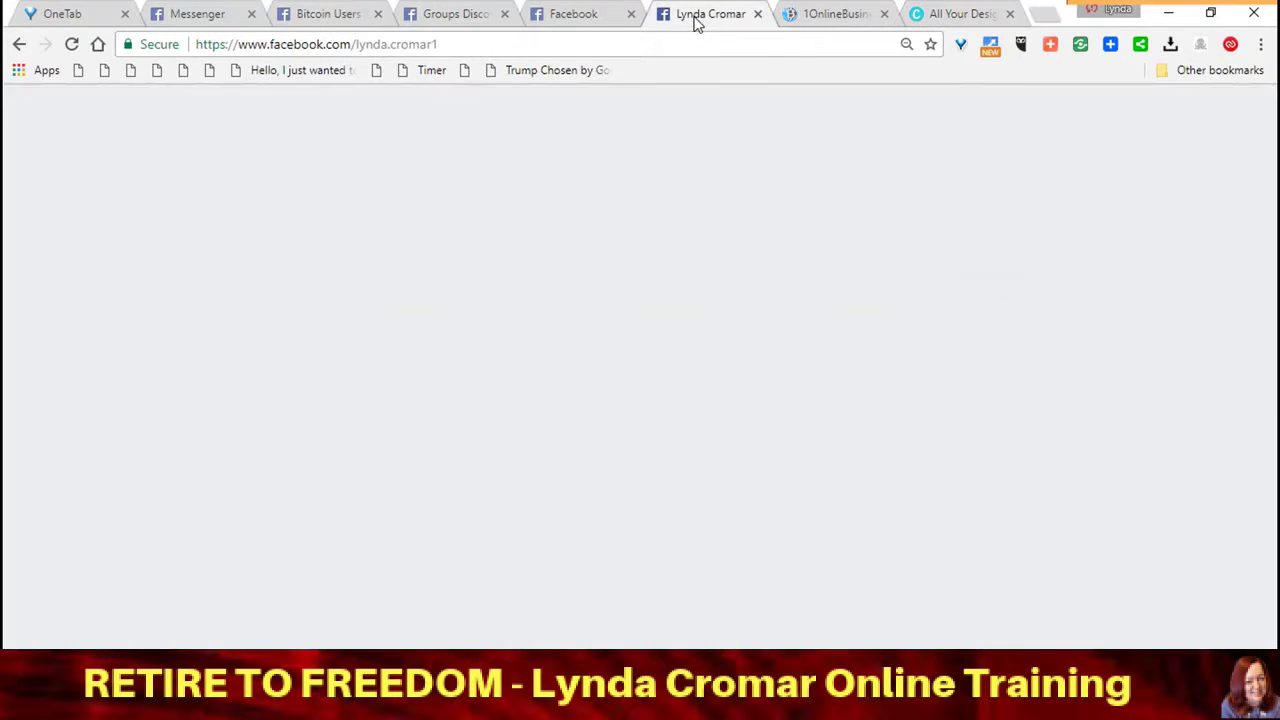
- Return to the Groups Discover tab with the joined groups list
click(450, 16)
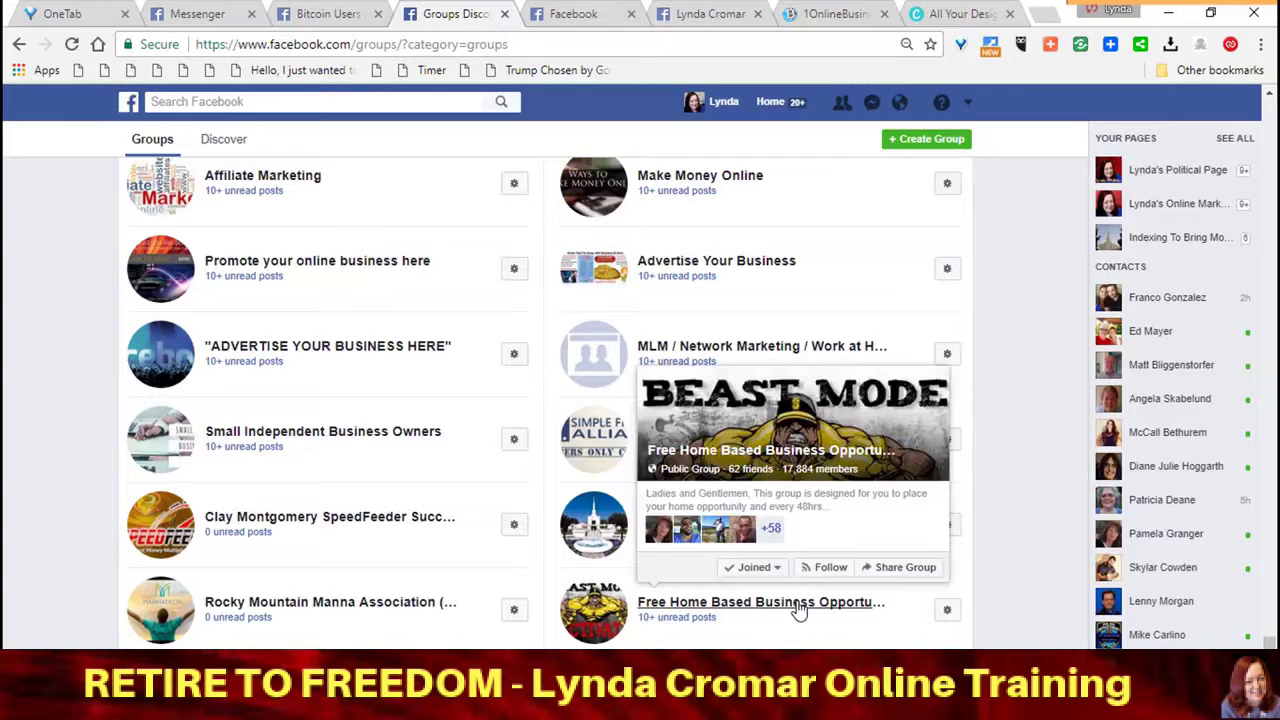
- Open the Free Home Based Business Opportunity Rotator! group in a new tab and view it
right_click(799, 610)
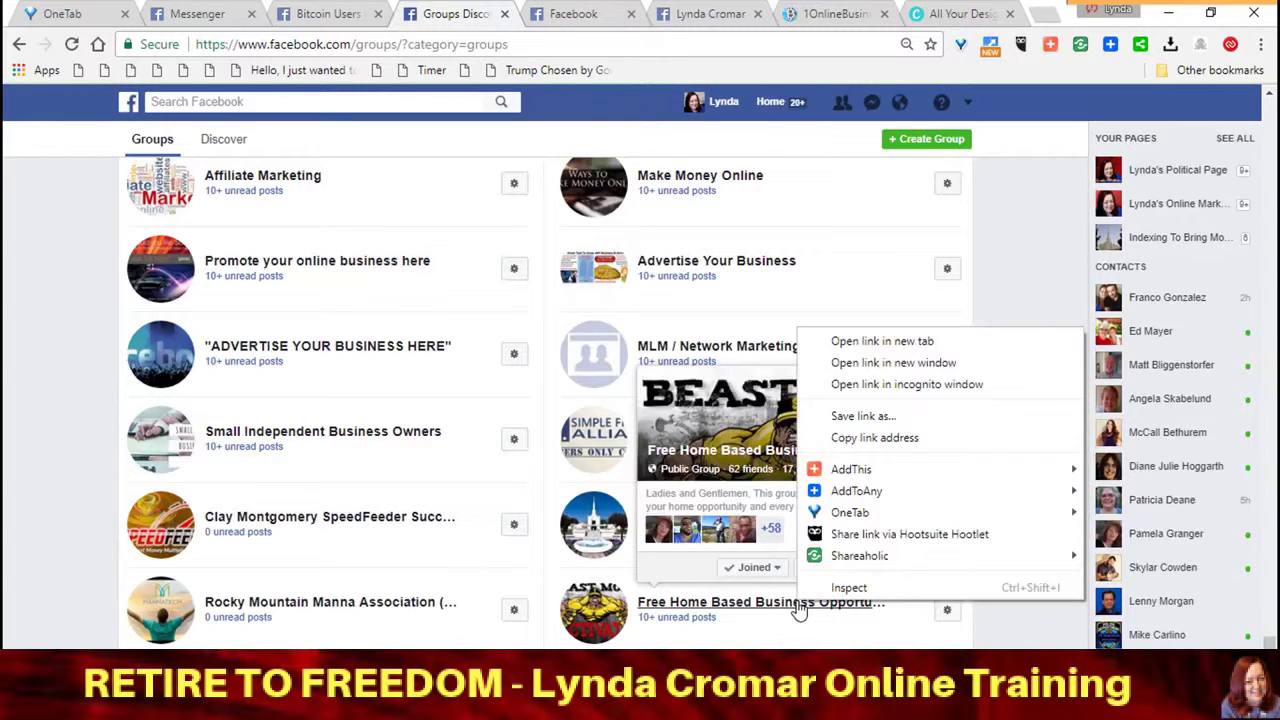
click(869, 343)
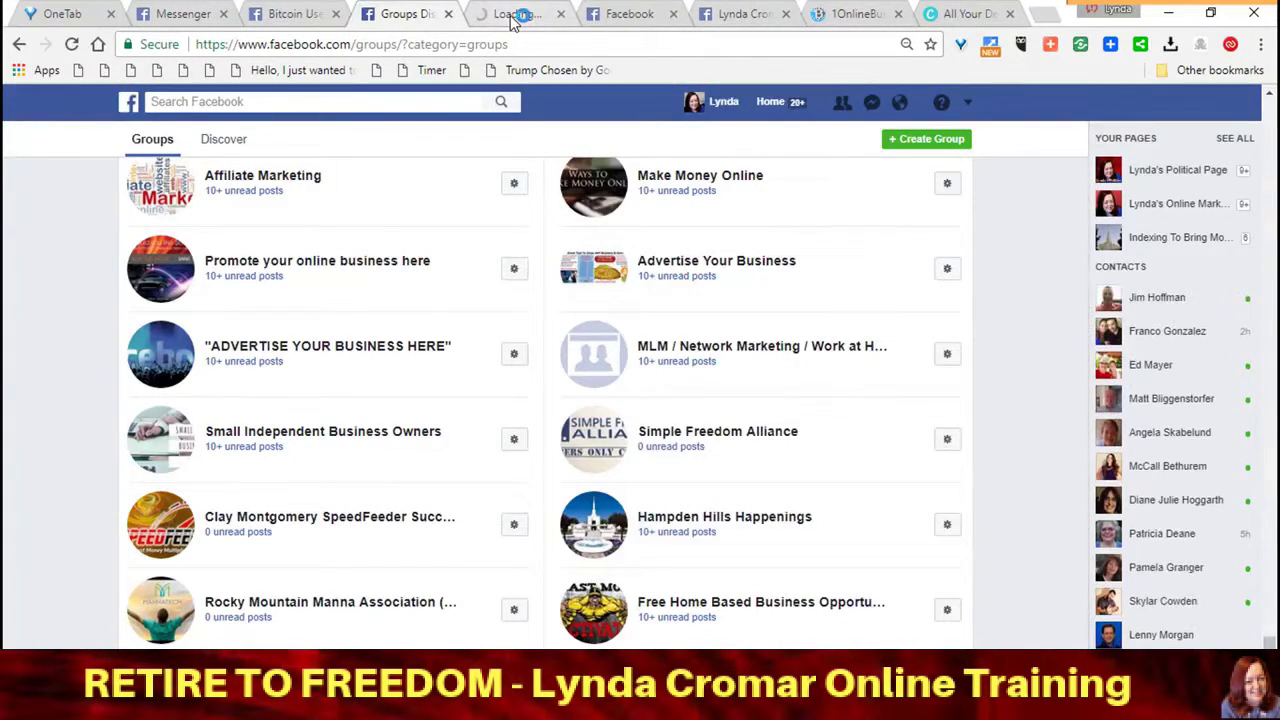
click(513, 17)
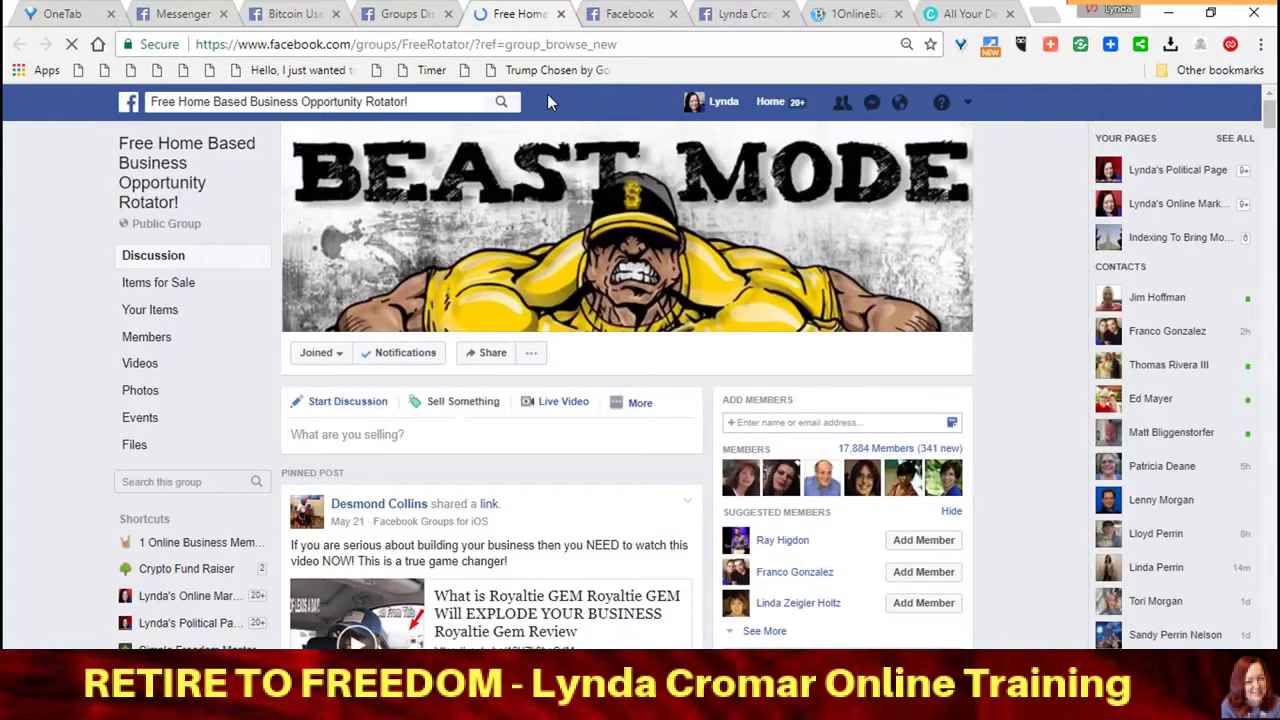
- Start an expanded Sell Something post in the Free Home group, then view the Bitcoin Users post
click(440, 408)
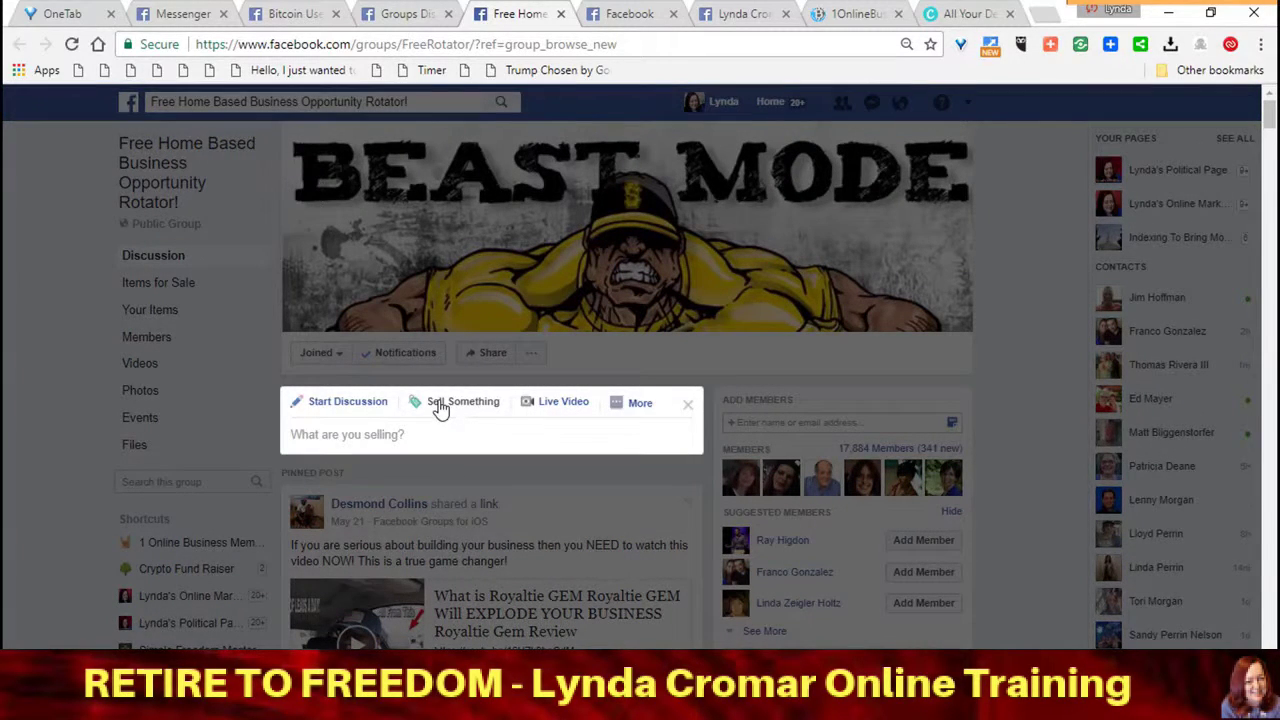
click(640, 406)
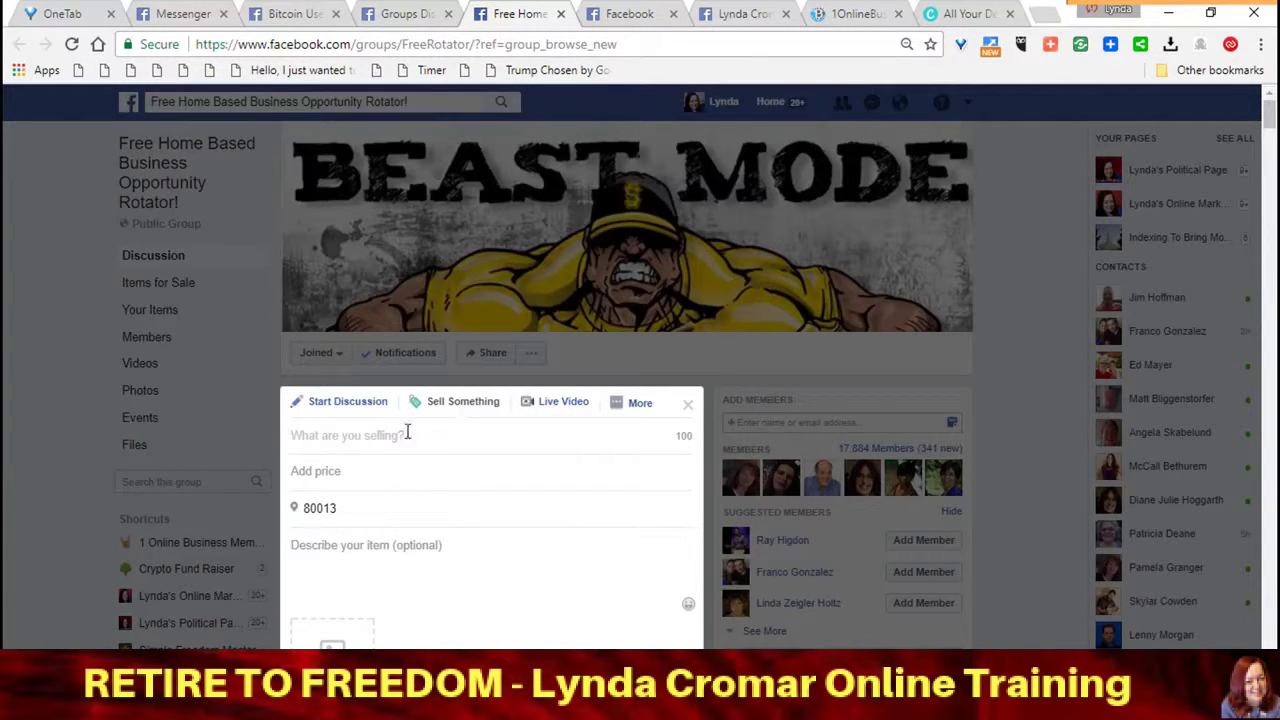
click(291, 18)
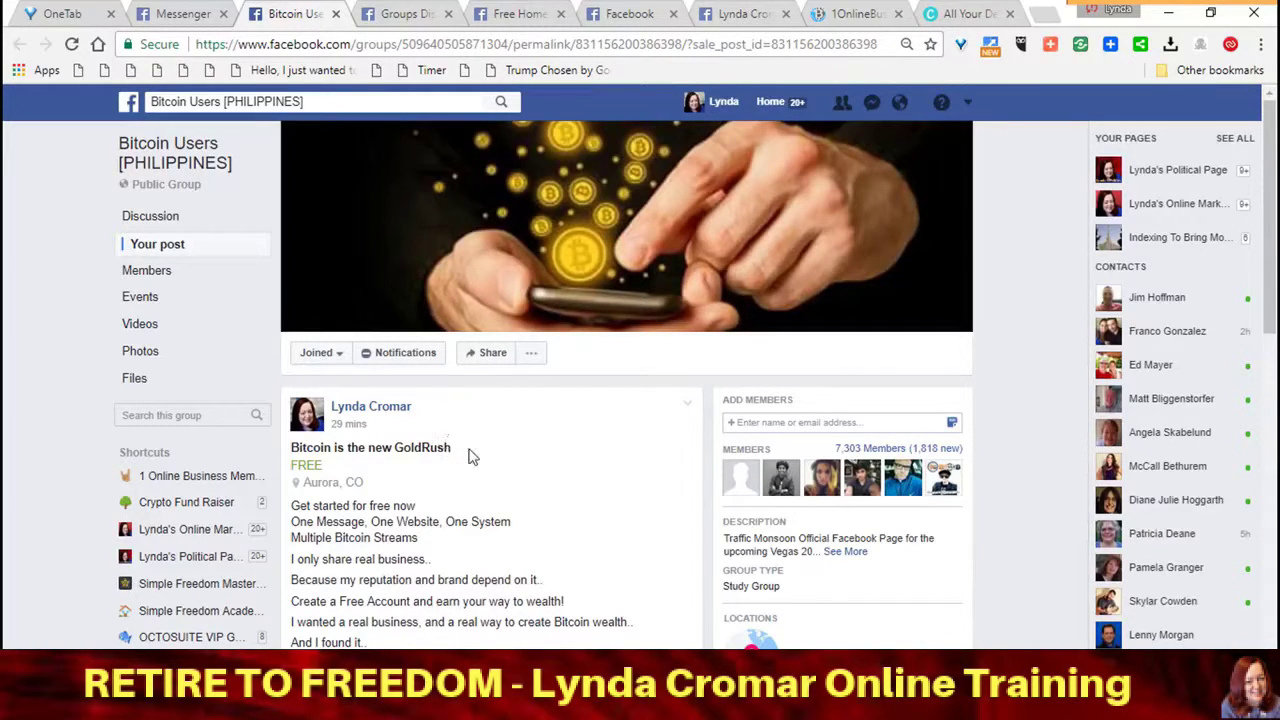
- Copy the title 'Bitcoin is the new GoldRush' into the Free Home sale form's item name
drag(449, 447, 291, 447)
key(ctrl+c)
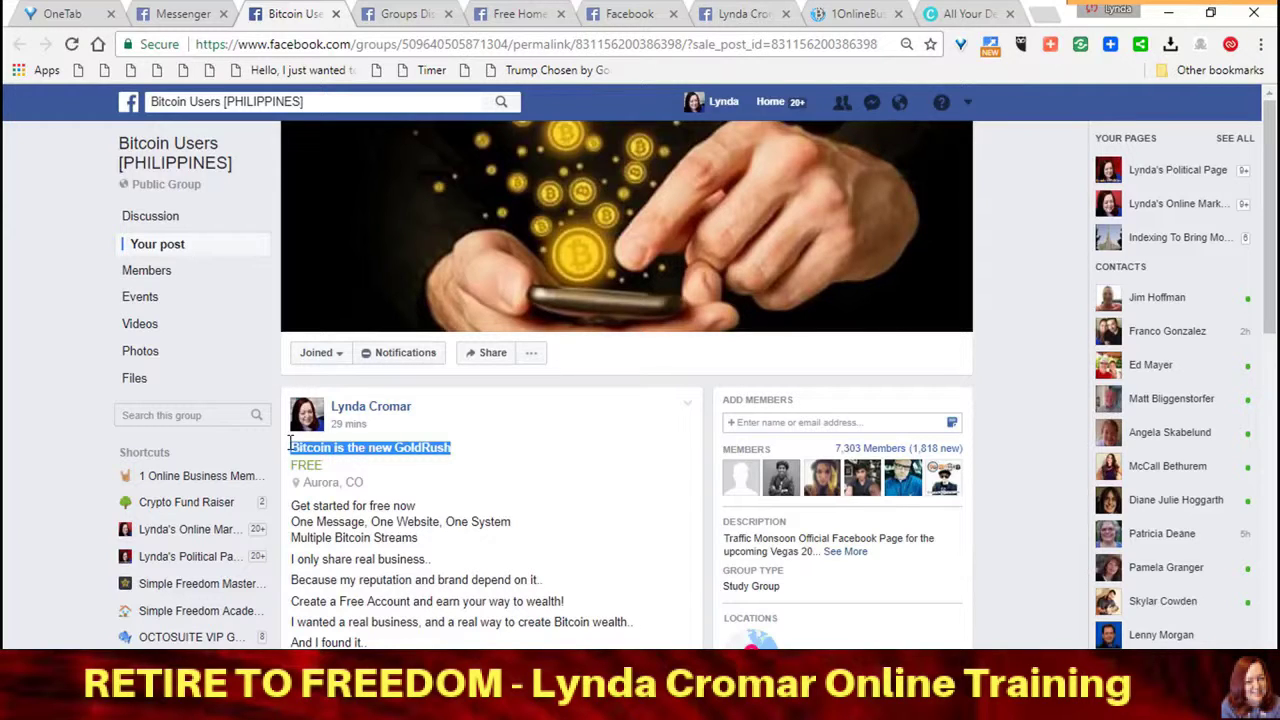
click(505, 21)
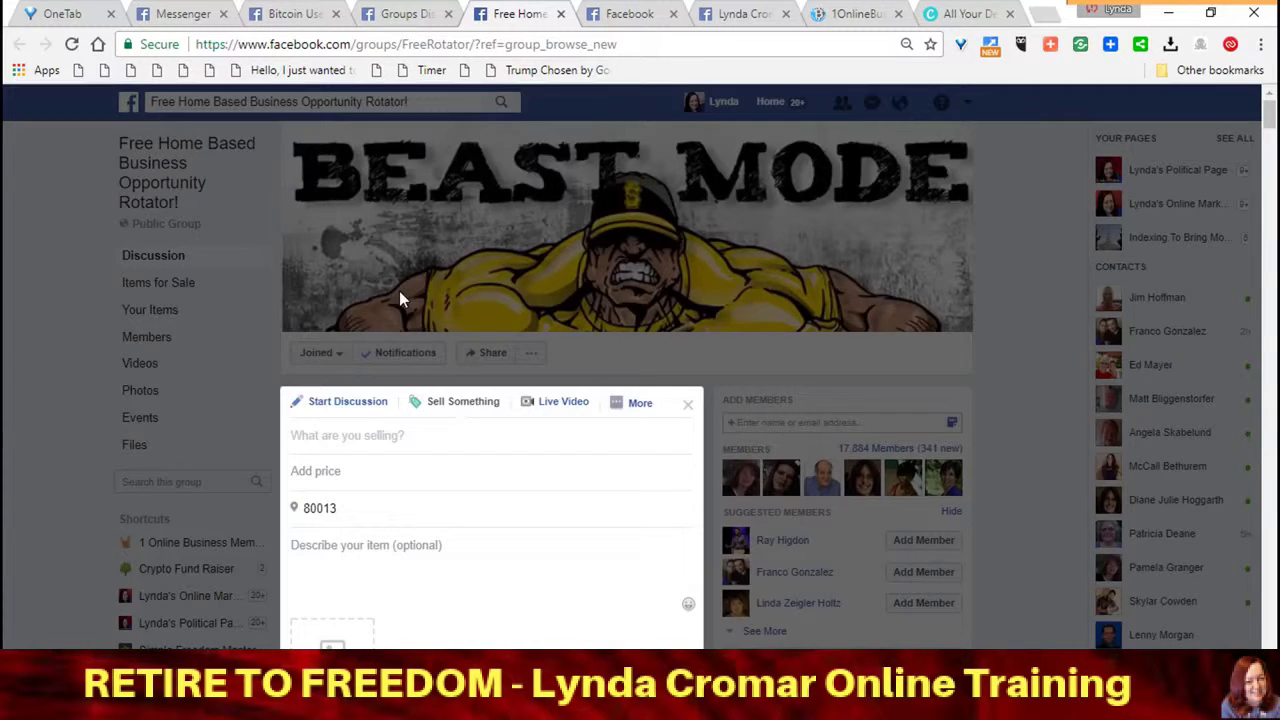
key(ctrl+v)
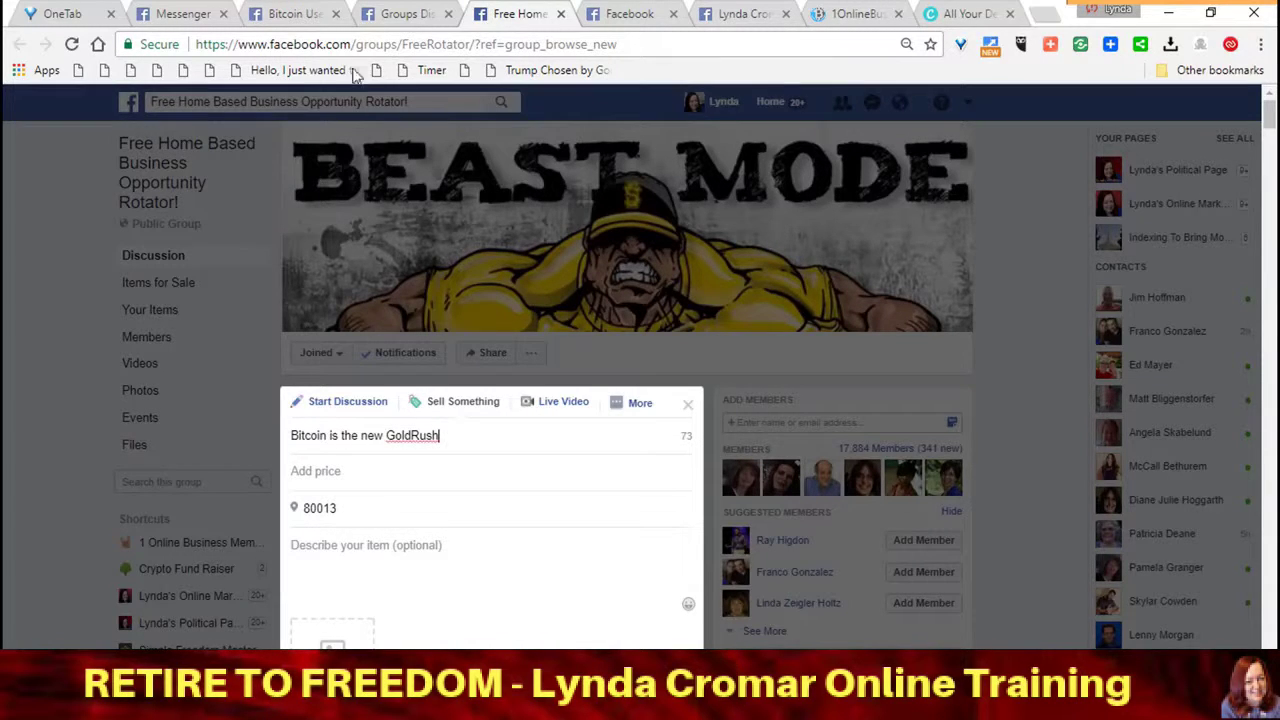
click(287, 19)
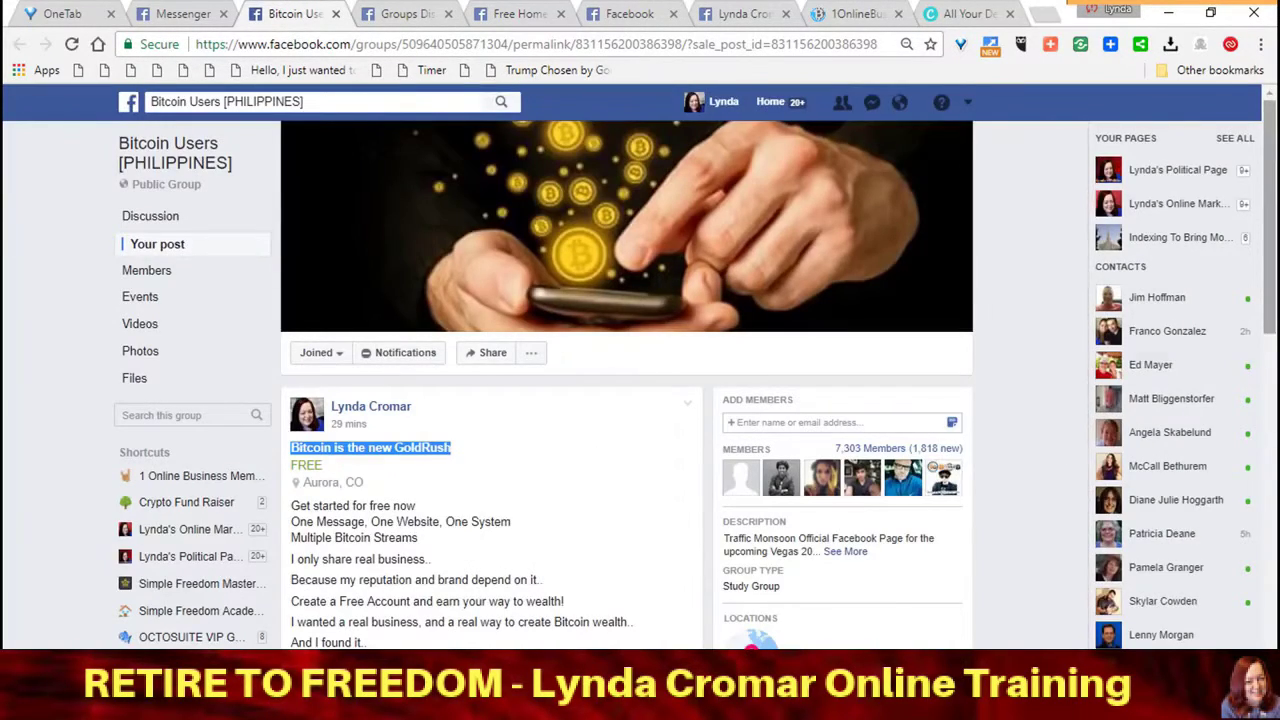
drag(1275, 152, 1213, 252)
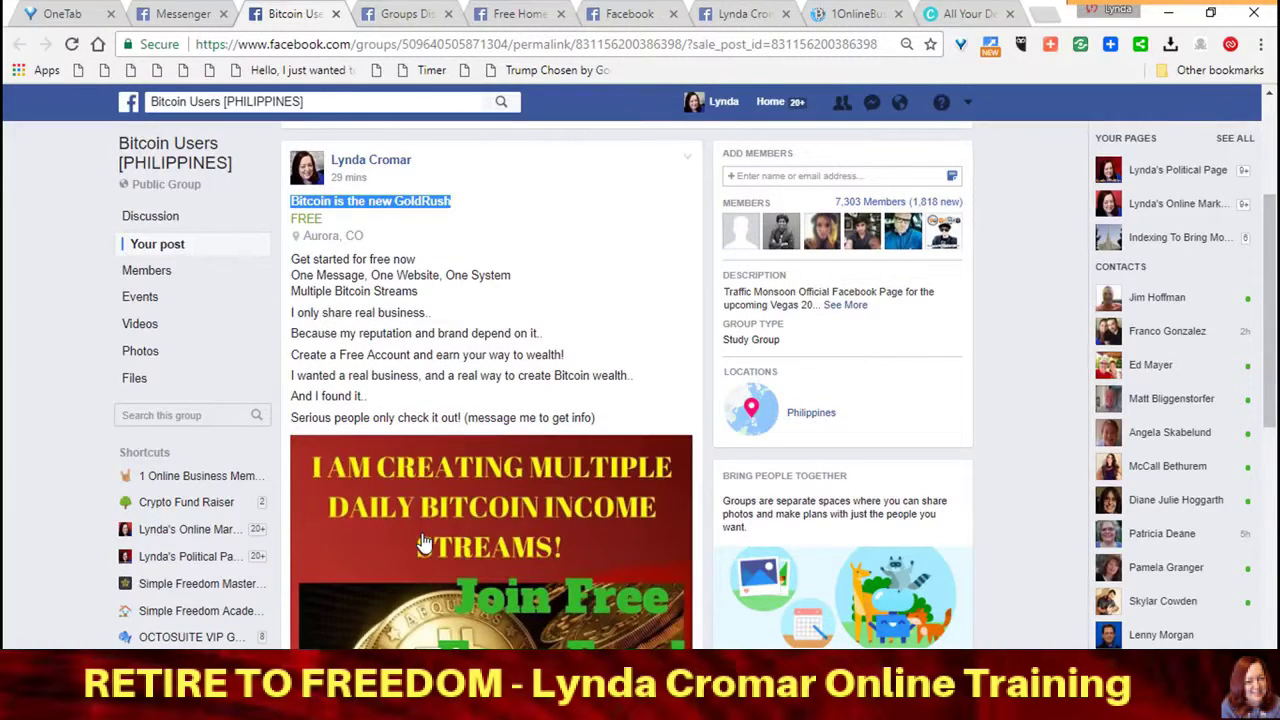
- Copy the full Bitcoin post description into the sale form's description field
click(432, 390)
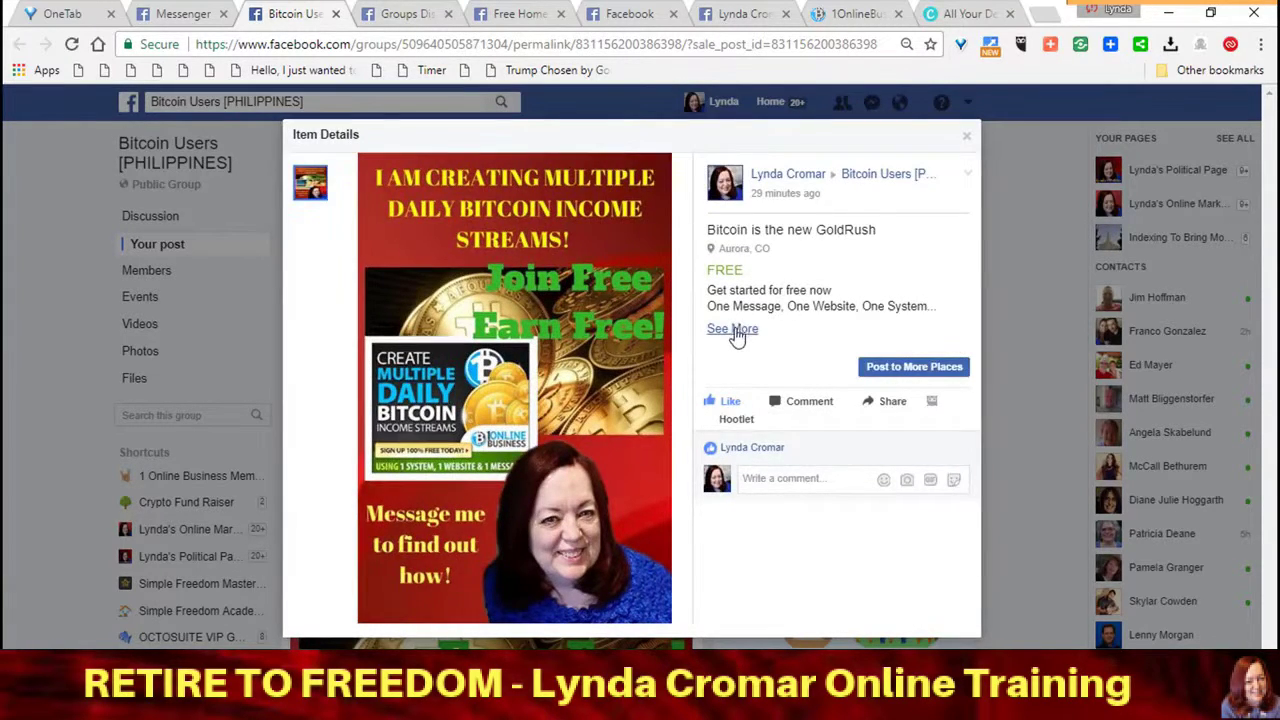
click(737, 328)
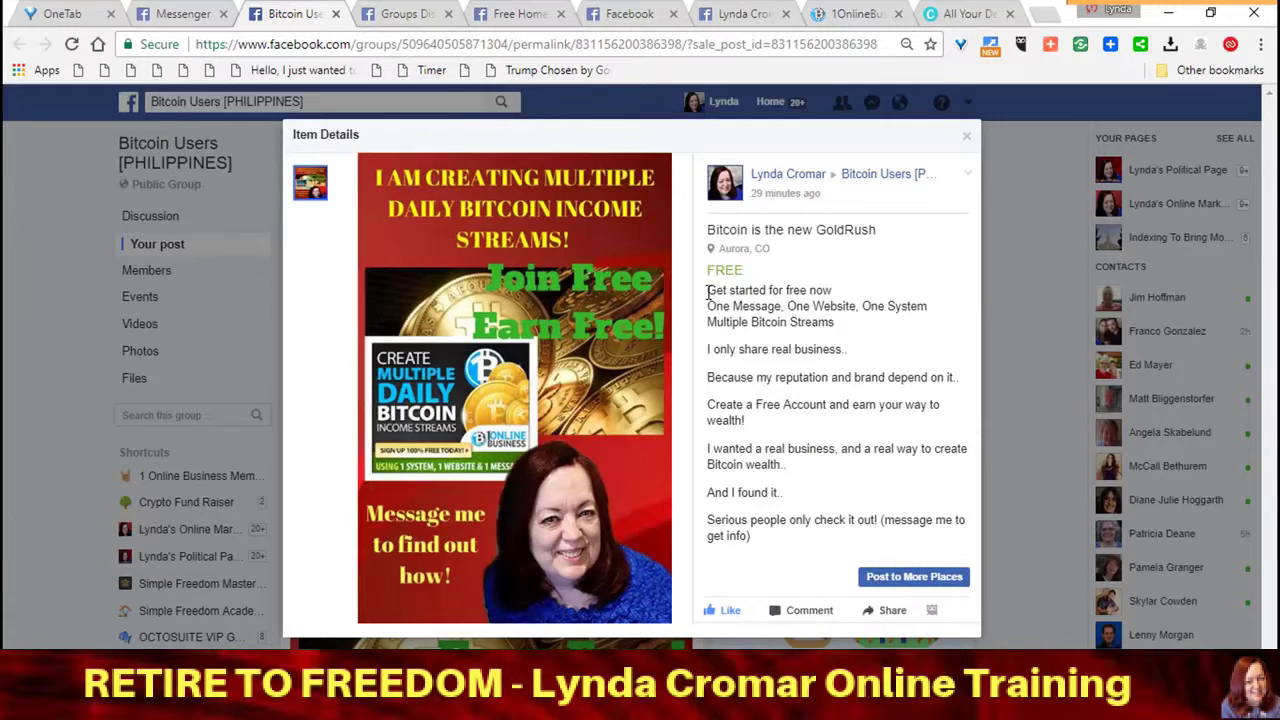
drag(708, 290, 755, 536)
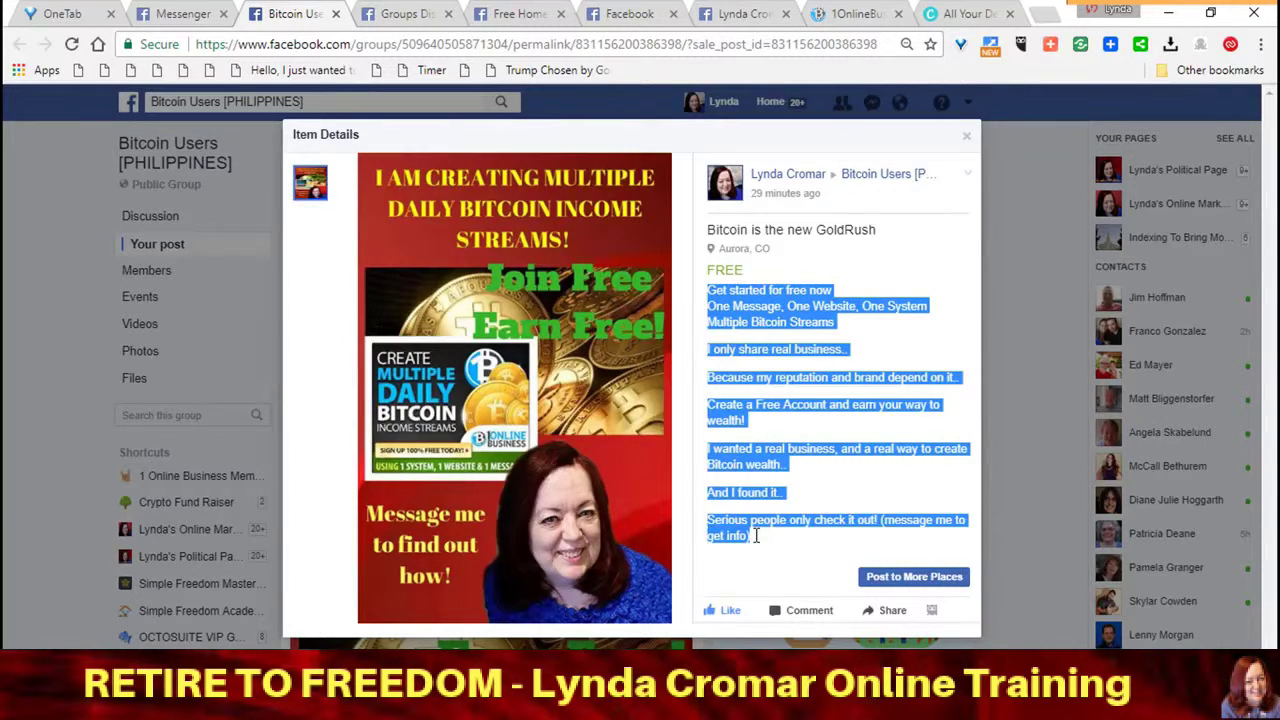
click(520, 16)
click(404, 550)
key(ctrl+v)
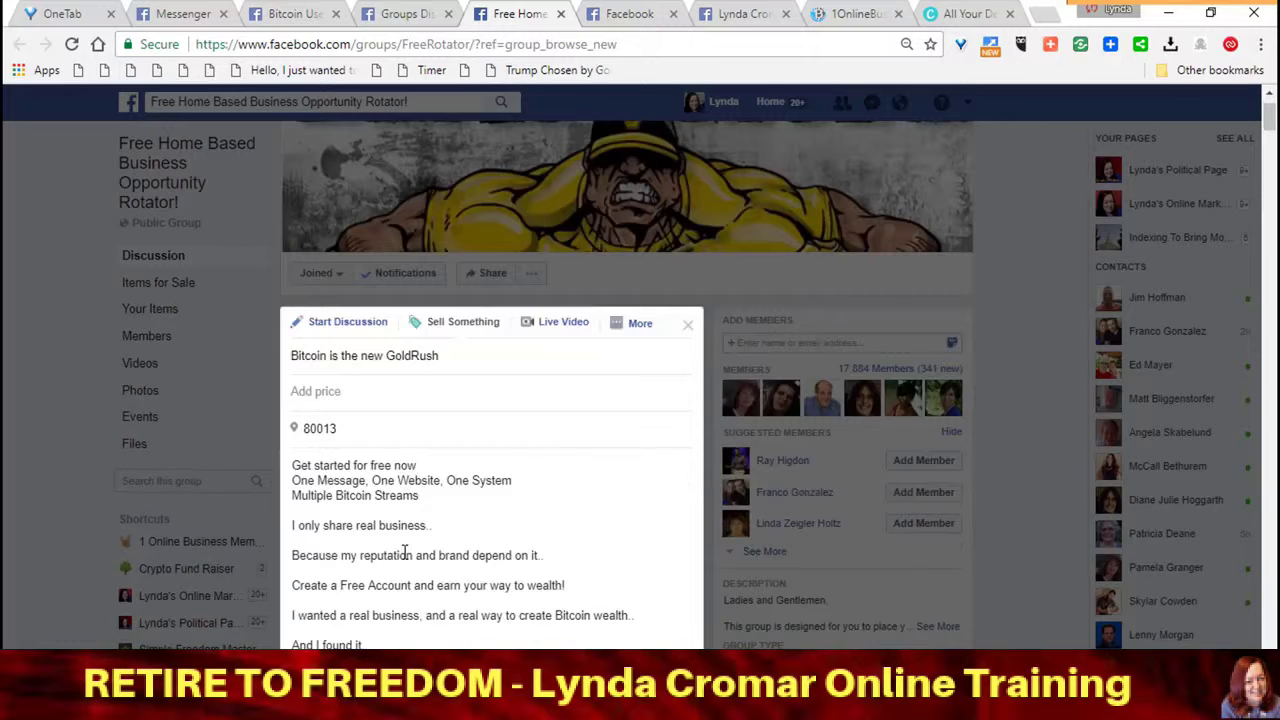
- Set the item price to $0
click(339, 392)
text(0)
scroll(446, 236, up, 1)
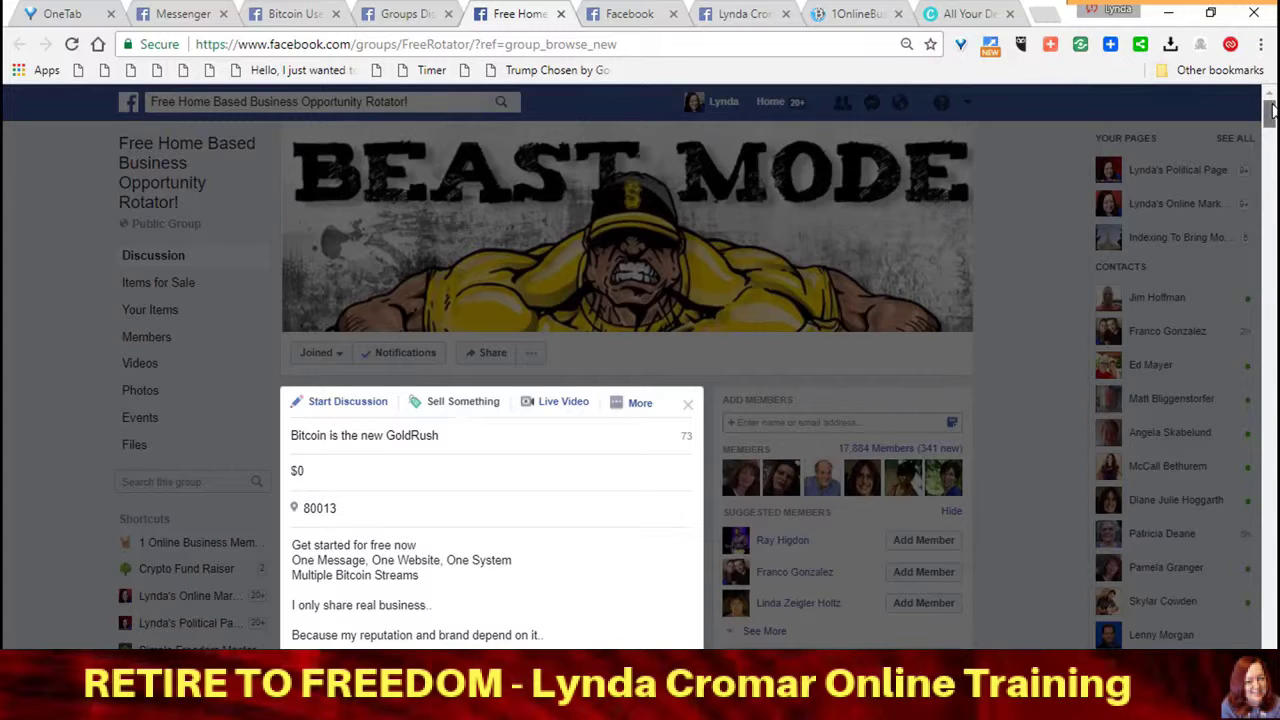
scroll(1270, 115, down, 1)
drag(1268, 115, 1268, 122)
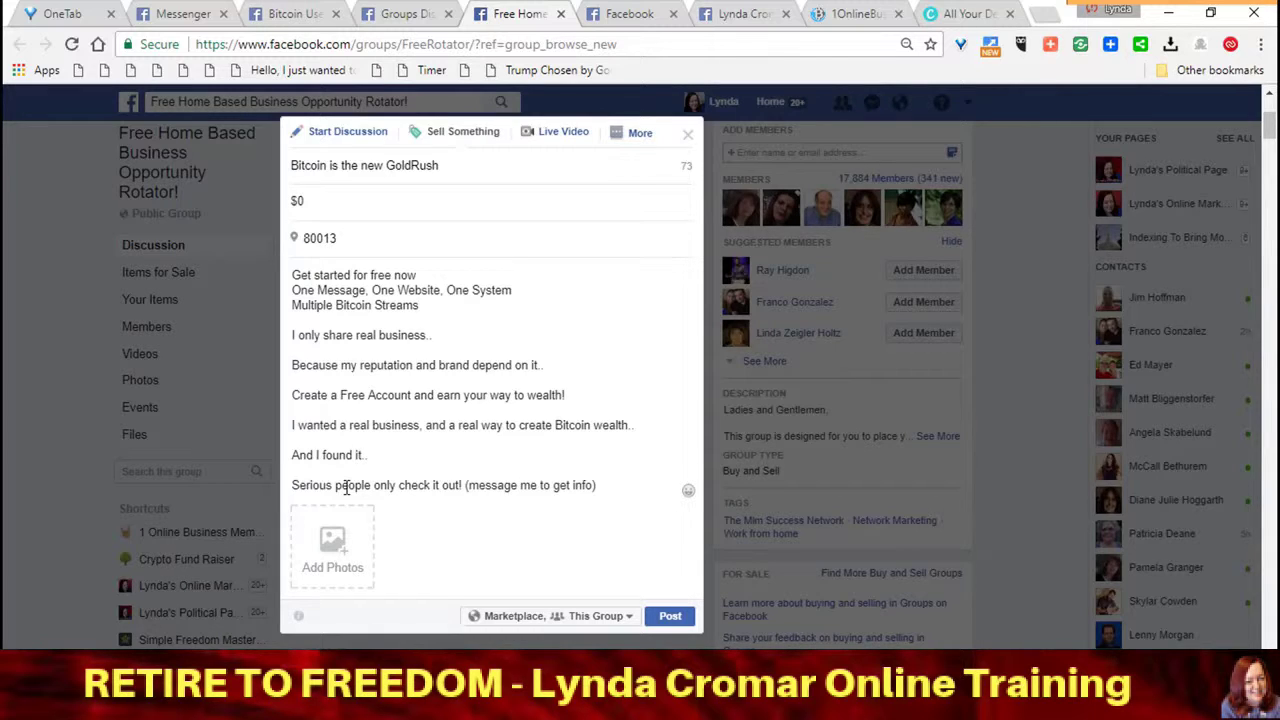
- Open the Add Photos file picker and go to the Downloads folder
click(332, 545)
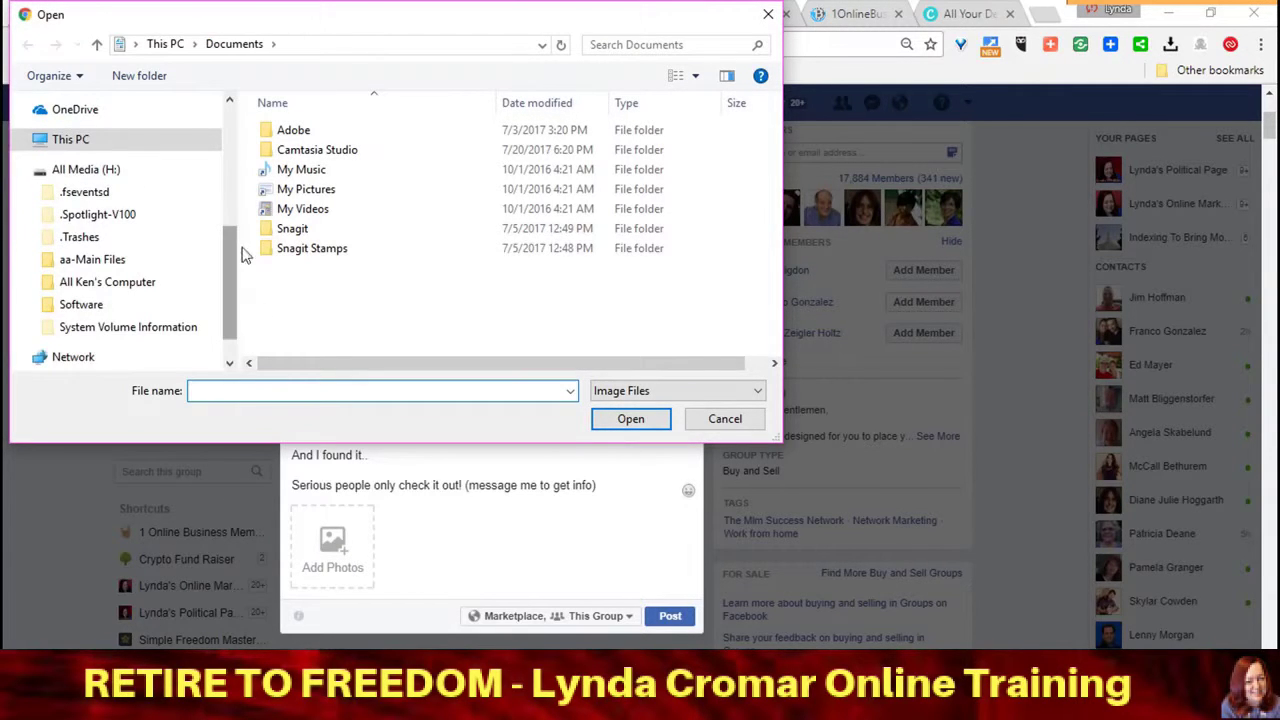
scroll(233, 240, up, 3)
scroll(233, 208, up, 3)
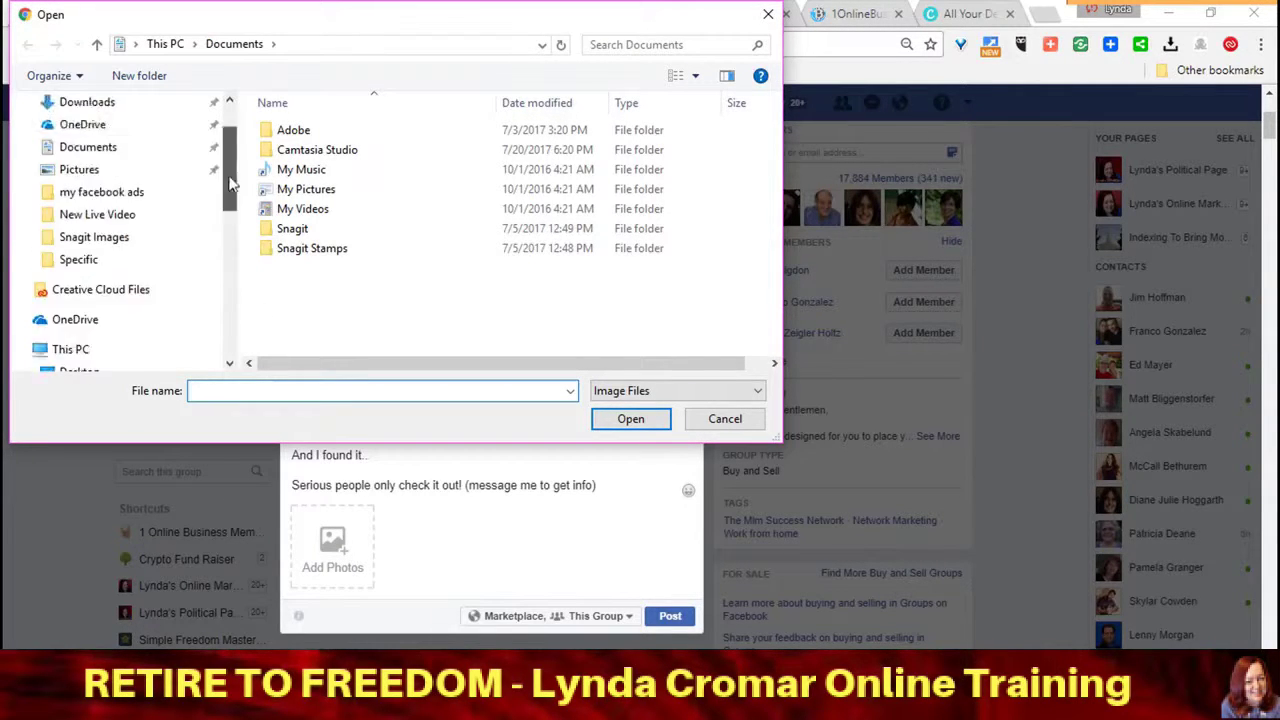
scroll(160, 128, down, 3)
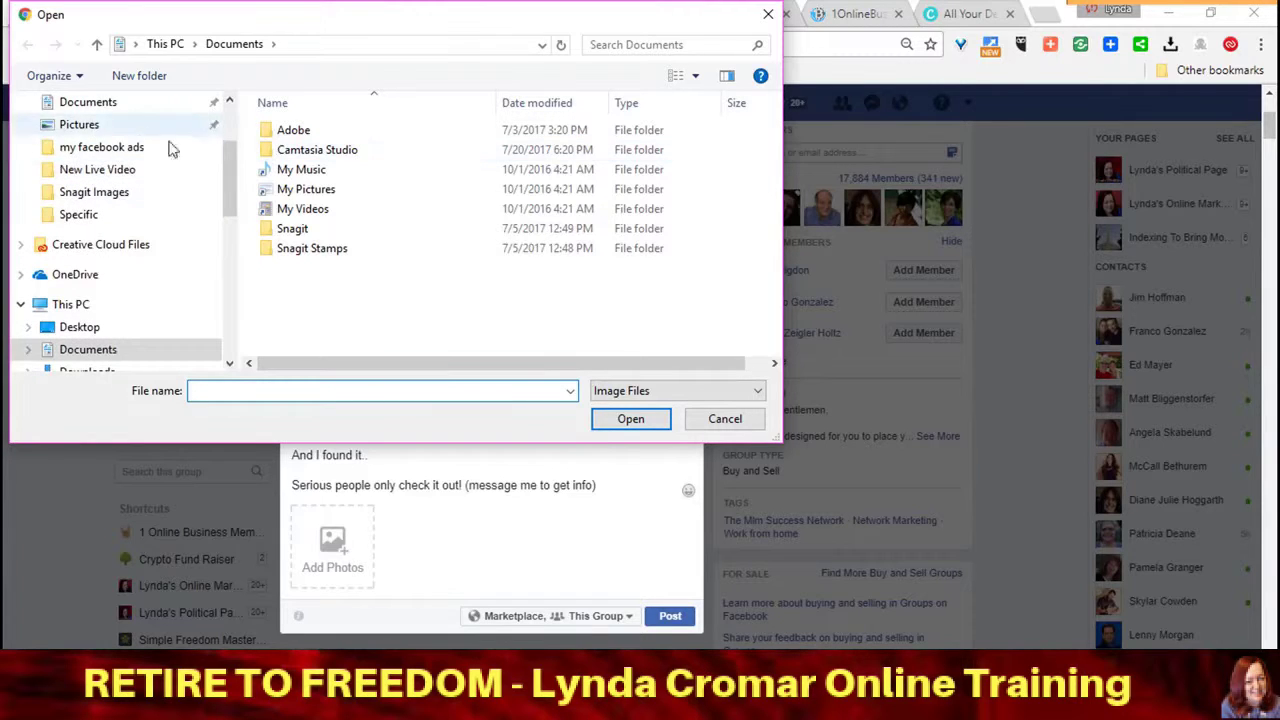
drag(229, 145, 233, 118)
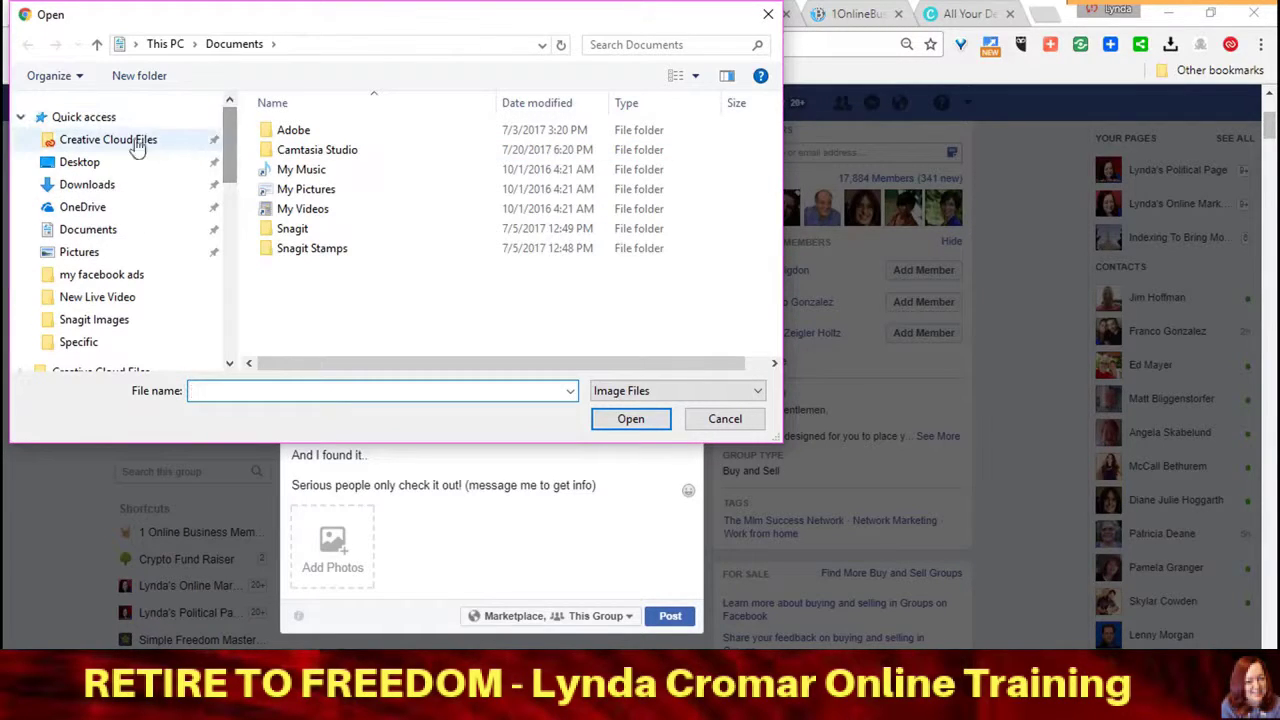
click(97, 189)
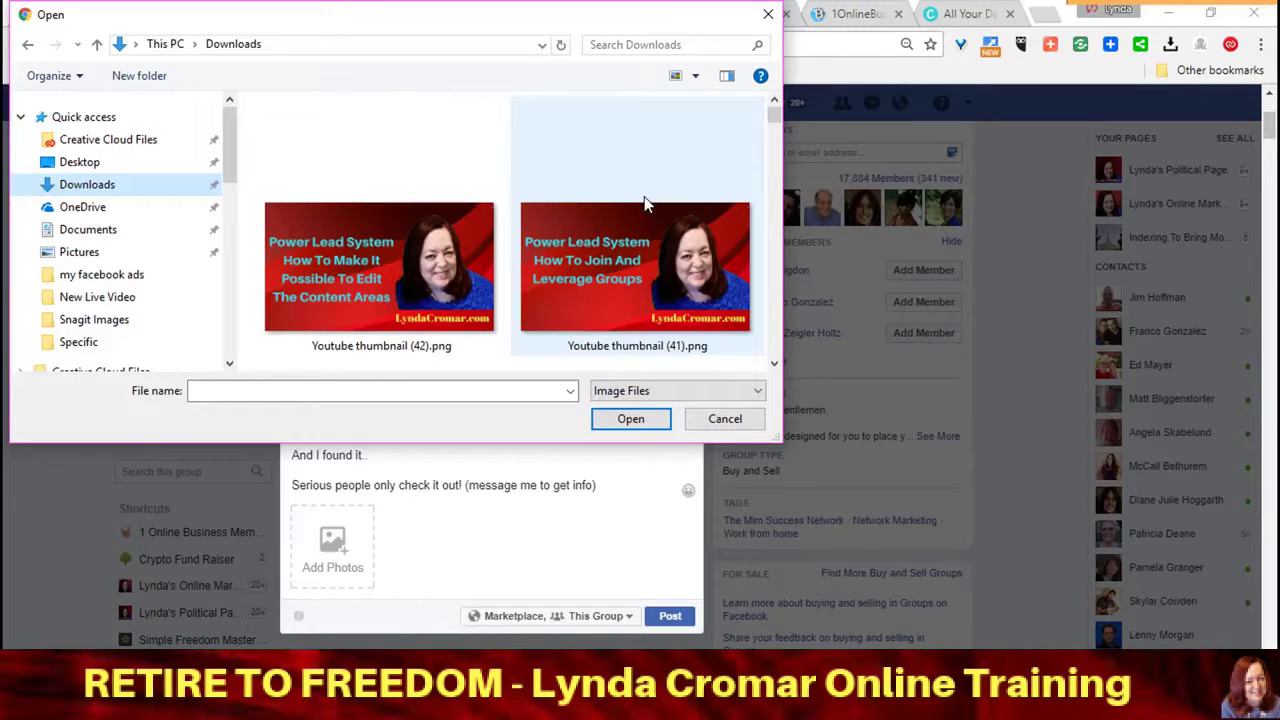
- Select 'Message me to find out how! (1).png' and attach it to the post
click(775, 364)
click(775, 364)
click(775, 364)
click(775, 364)
click(775, 364)
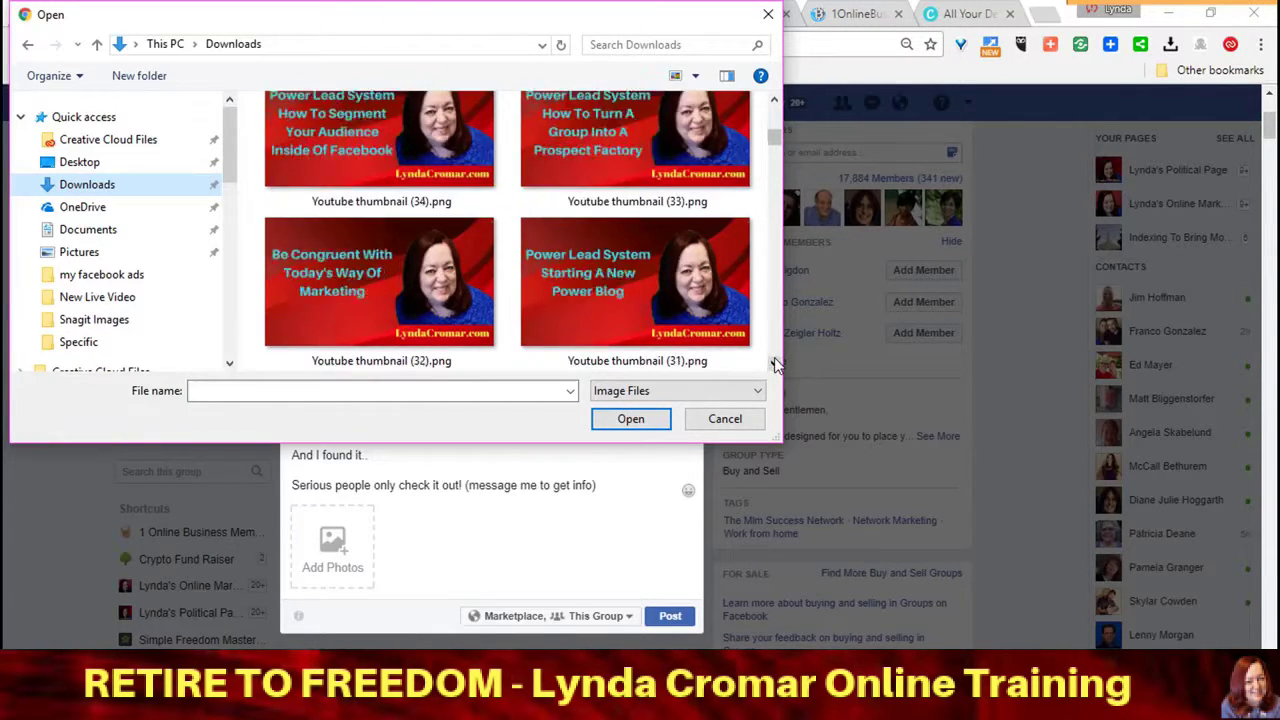
click(775, 364)
click(775, 364)
click(775, 364)
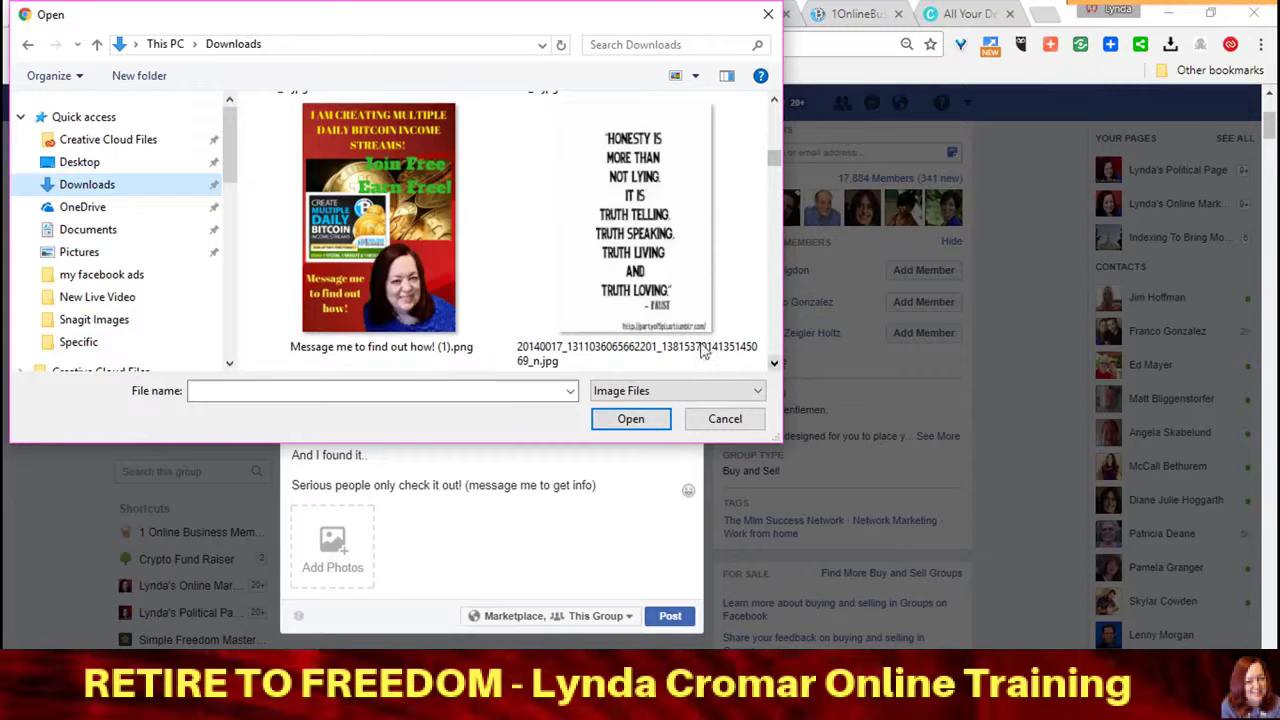
click(456, 275)
click(625, 424)
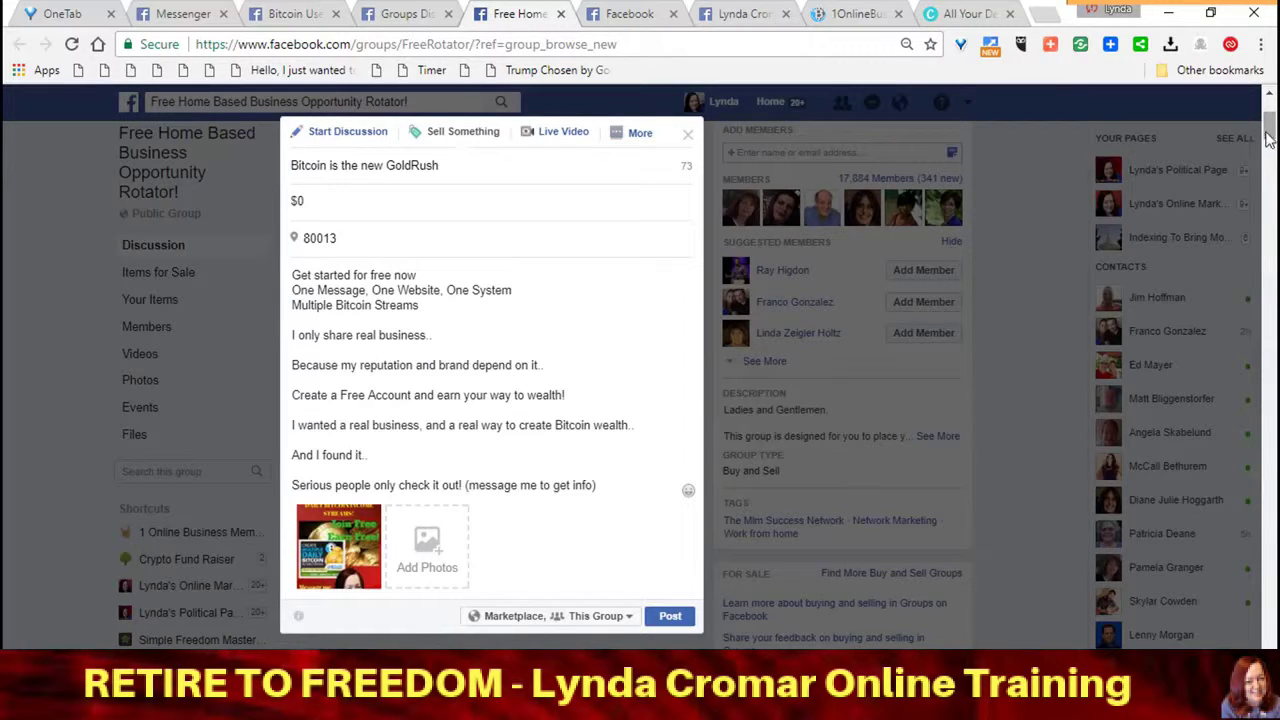
- Open the list of Marketplace and group destinations for the post
scroll(1268, 133, down, 2)
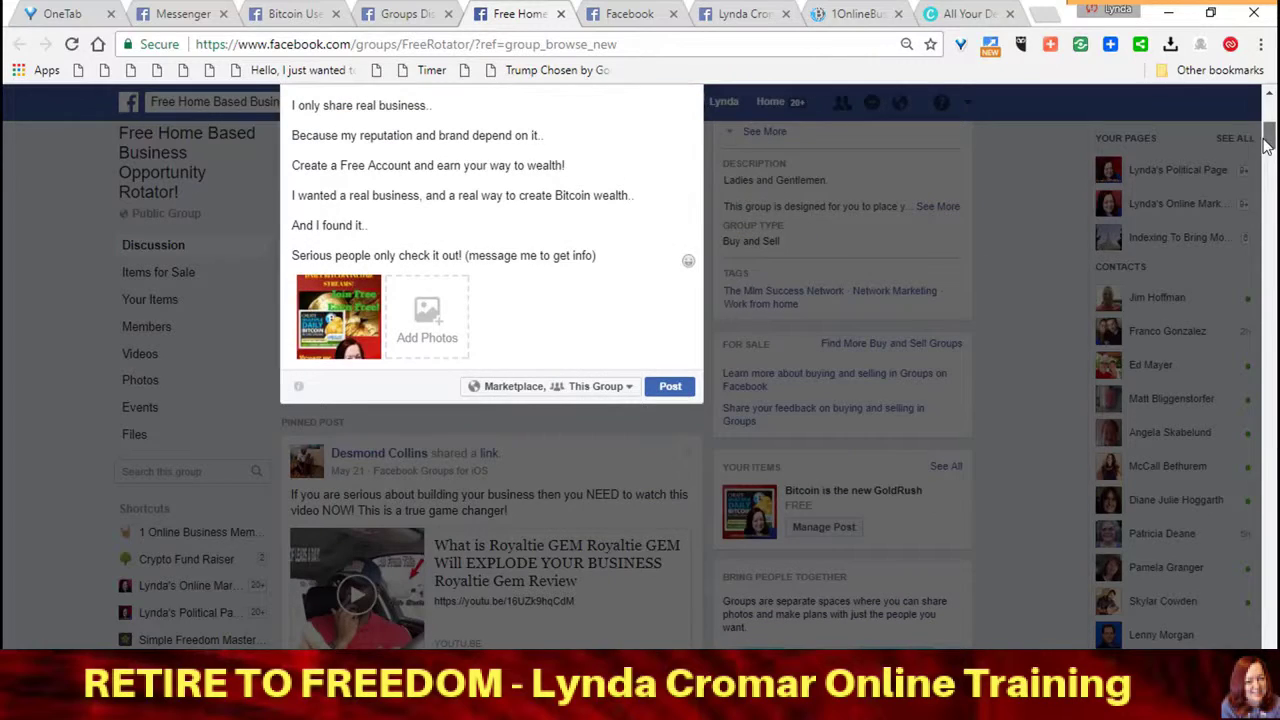
click(629, 388)
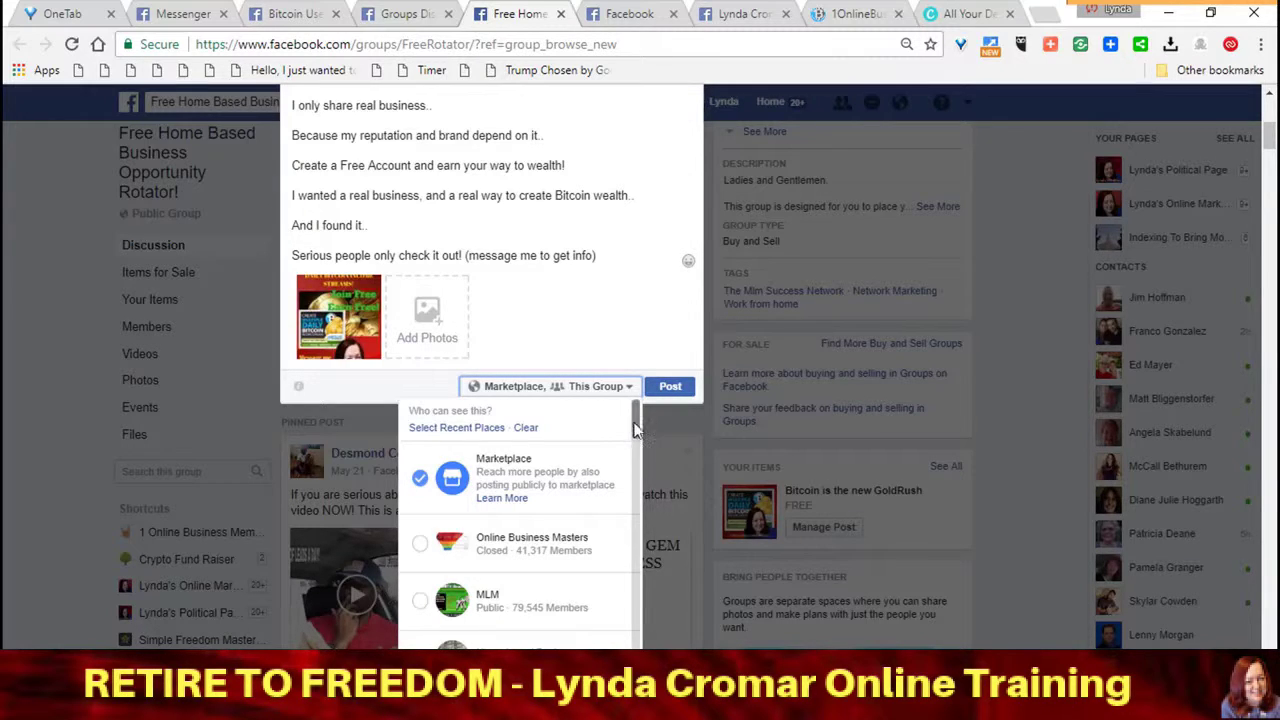
scroll(632, 440, down, 2)
scroll(632, 440, down, 2)
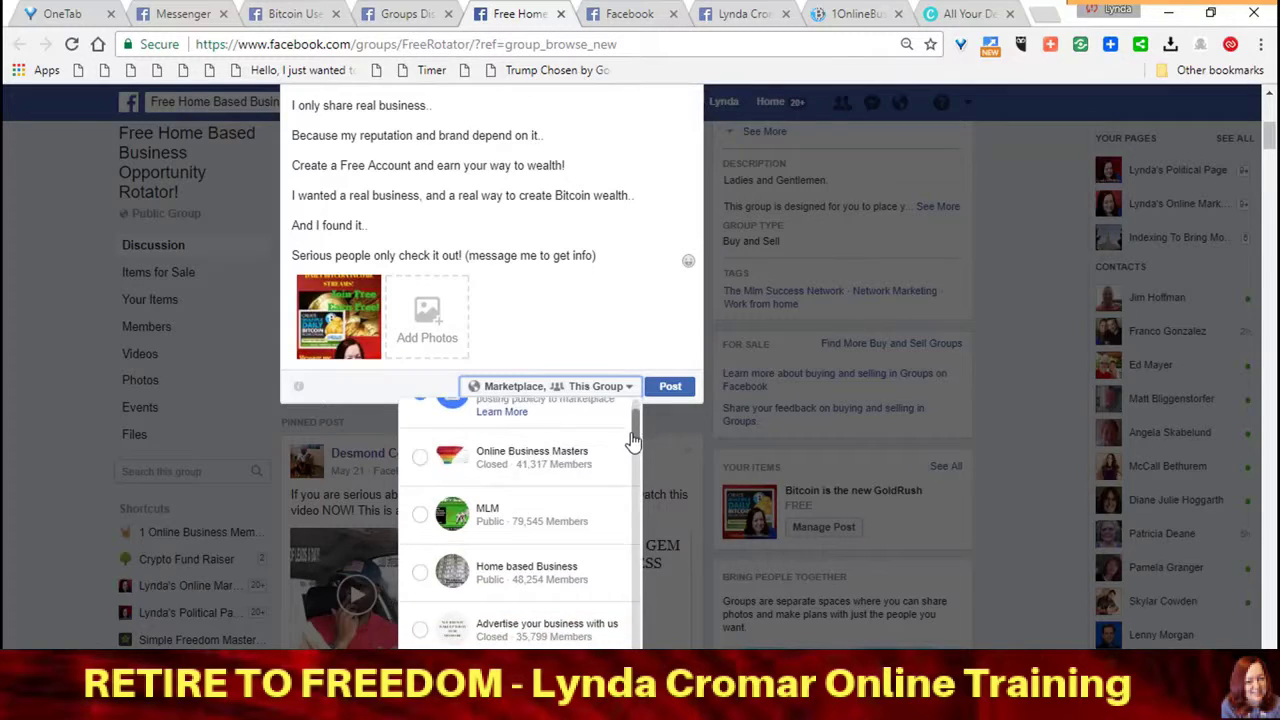
scroll(632, 445, up, 1)
drag(632, 440, 632, 458)
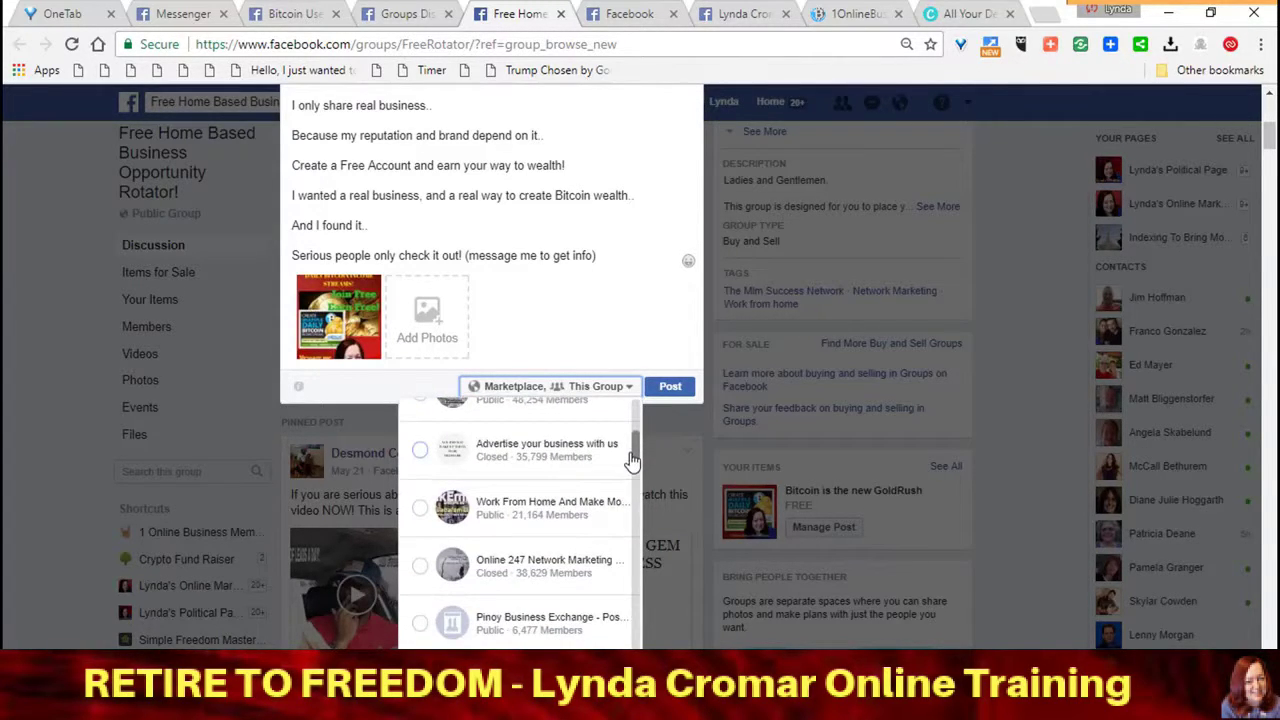
- Add Advertise your business with us, Work From Home, Online 247 and Pinoy Business Exchange, then post
click(418, 452)
click(418, 508)
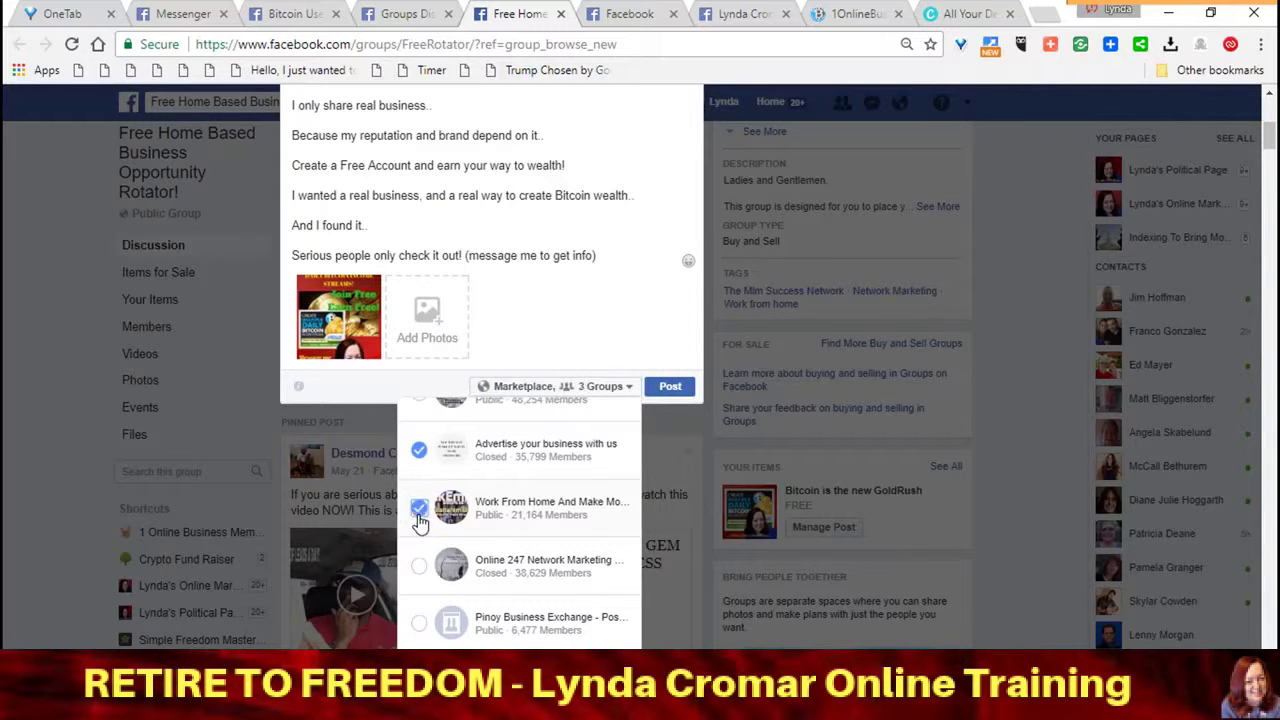
click(418, 565)
click(419, 623)
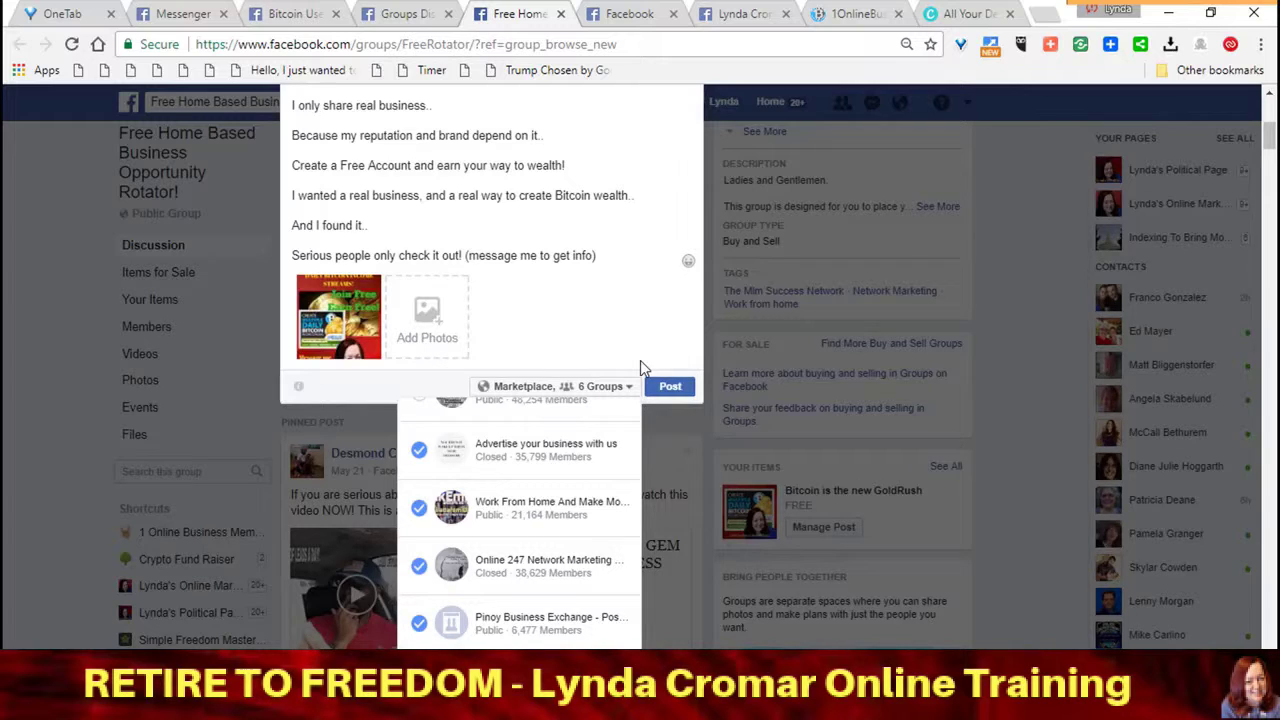
click(661, 389)
- Publish the Bitcoin post to Marketplace and the groups, like it, then return to the News Feed
click(661, 389)
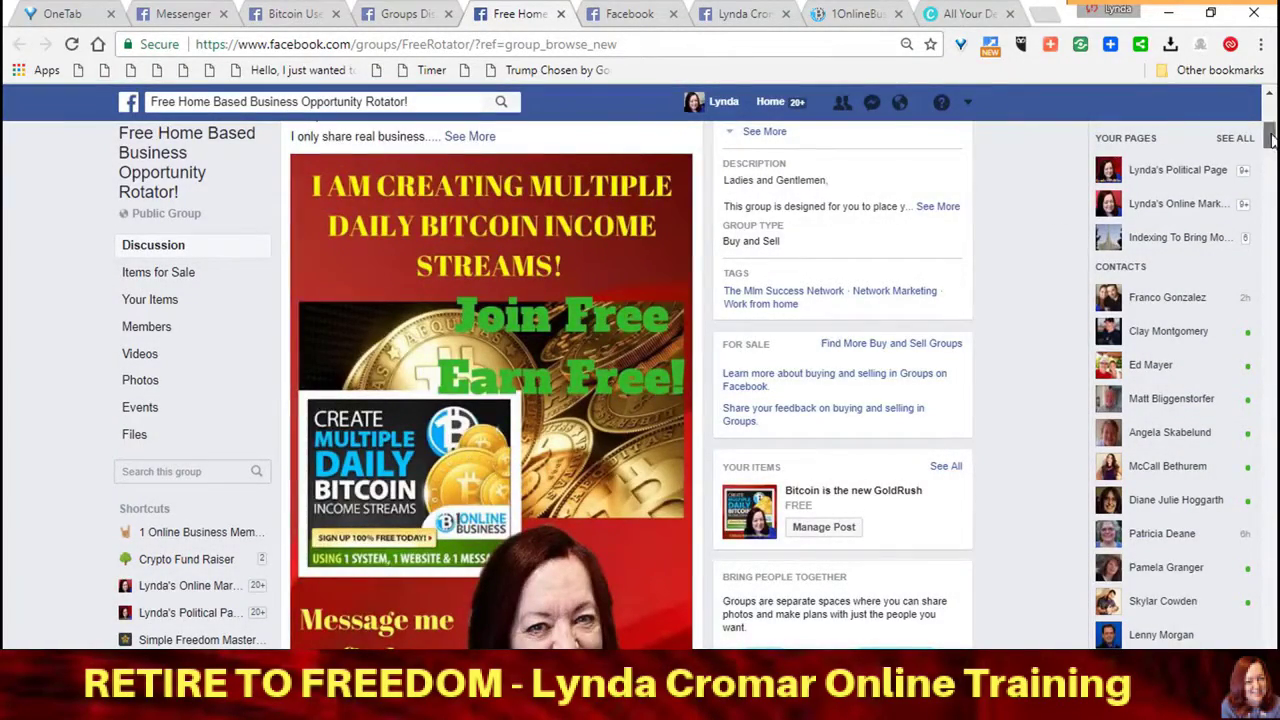
drag(1272, 140, 1272, 156)
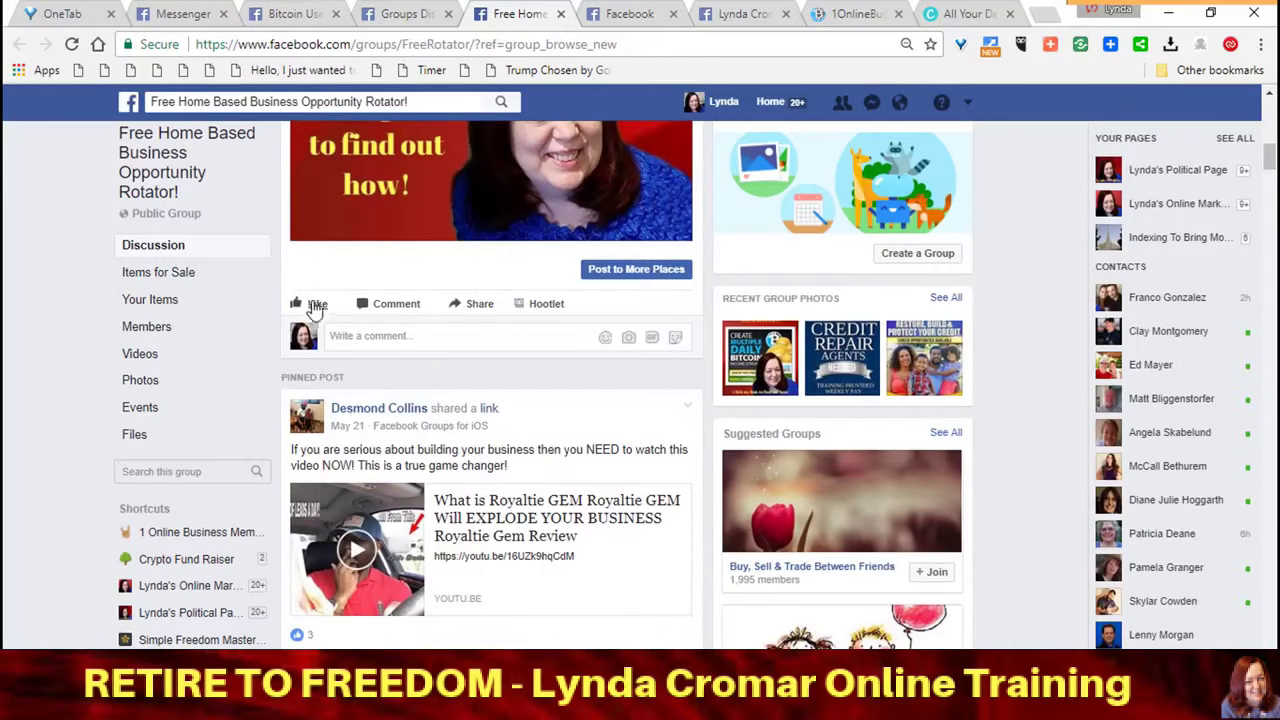
click(312, 303)
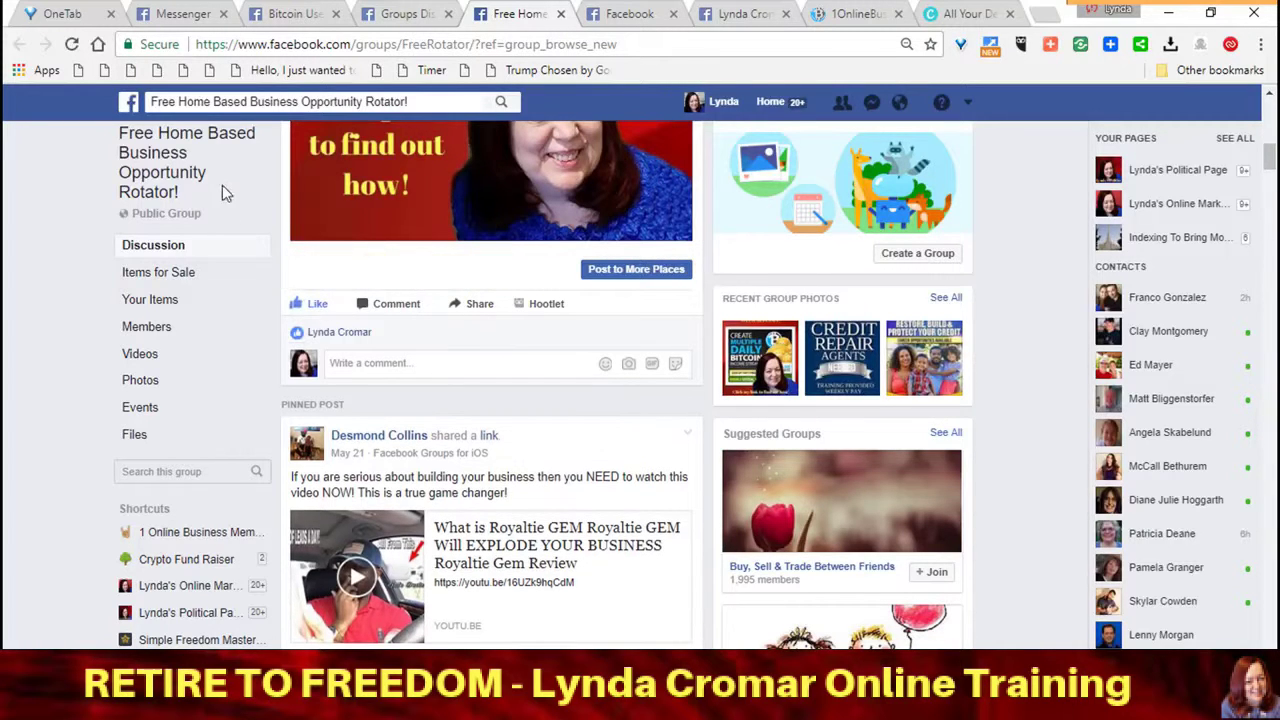
click(131, 102)
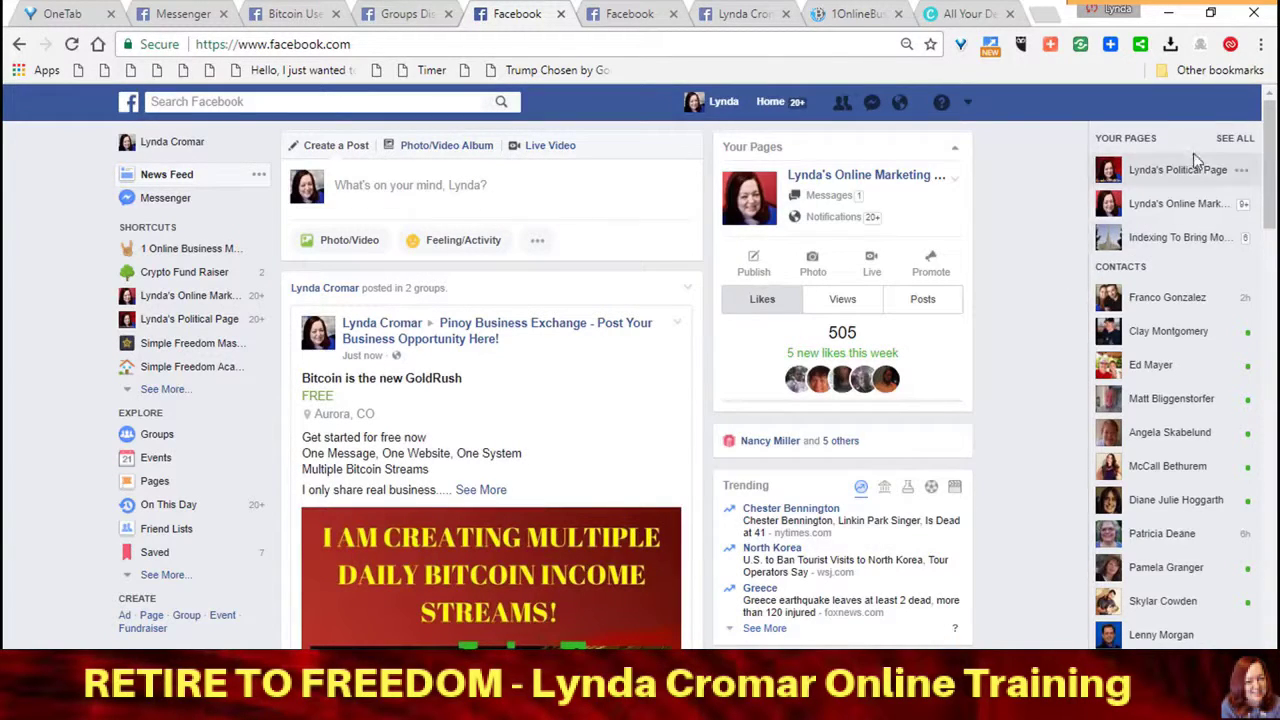
- Like the 'Bitcoin is the new GoldRush' post, posted in 2 groups, in the News Feed
drag(1271, 112, 1255, 233)
scroll(1245, 235, down, 2)
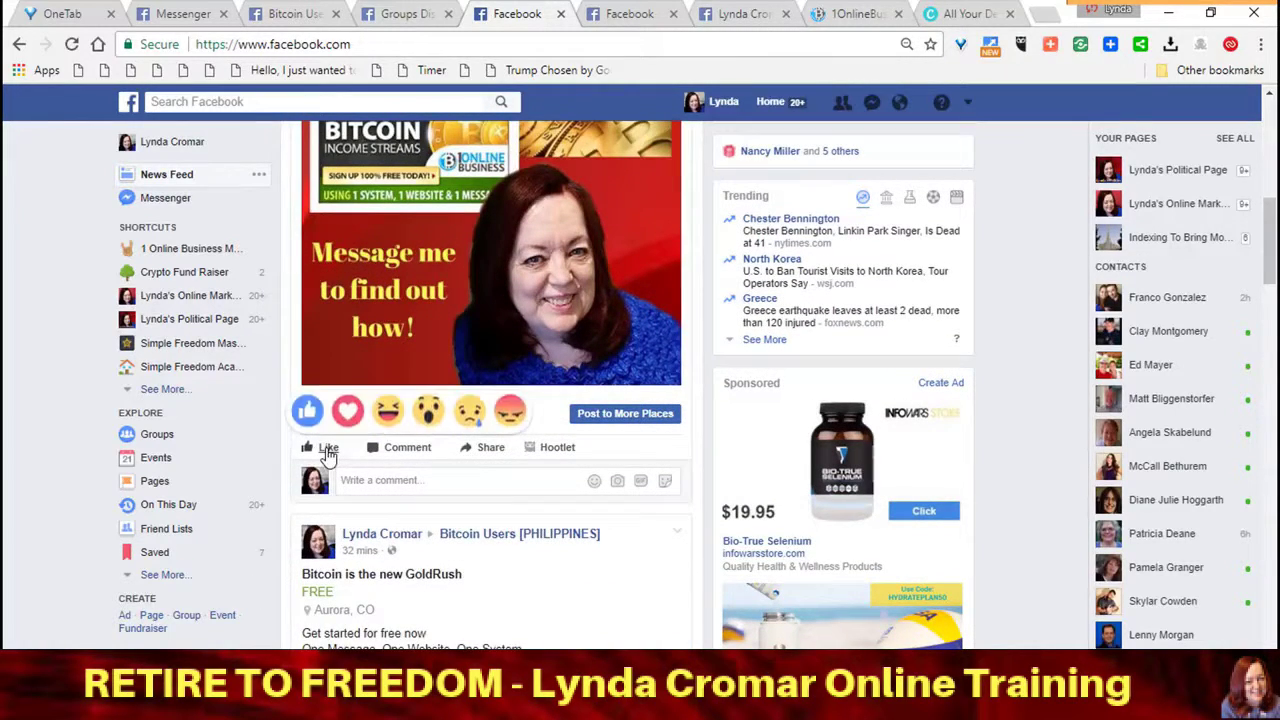
click(327, 449)
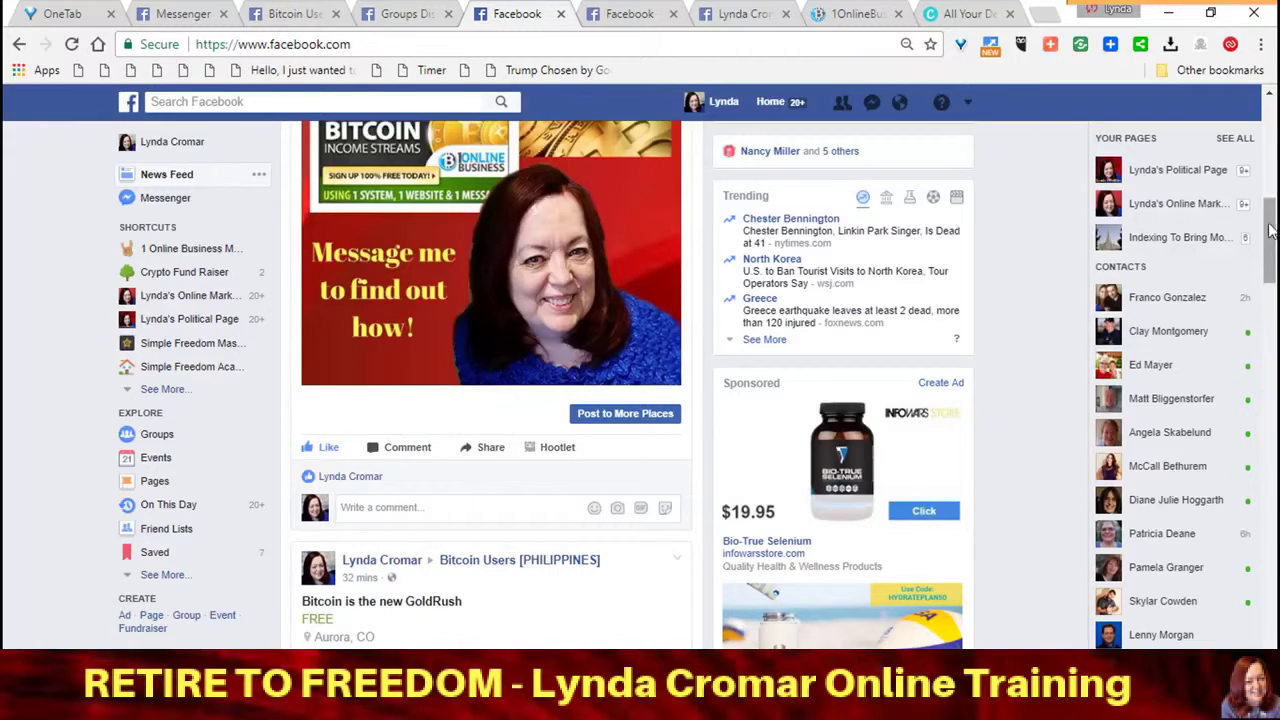
drag(1270, 240, 1269, 145)
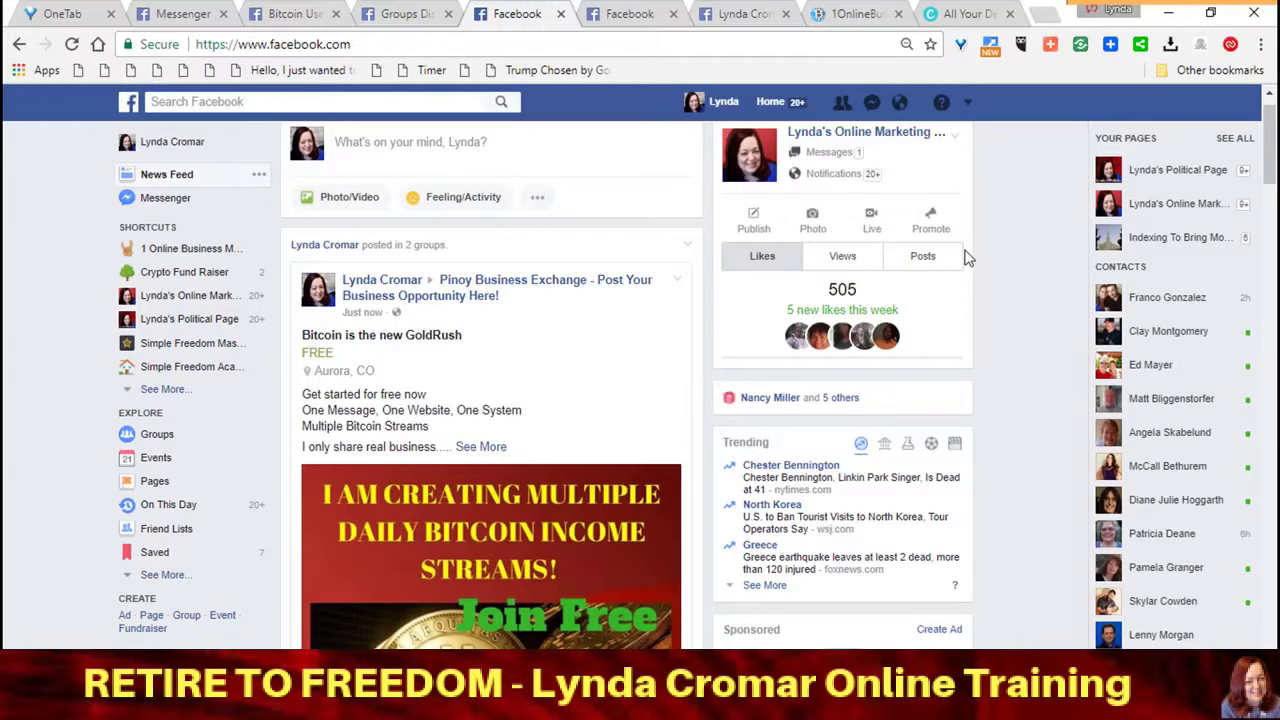
- Expand the 'Bitcoin is the new GoldRush' post's full description down to the message-me note
click(480, 447)
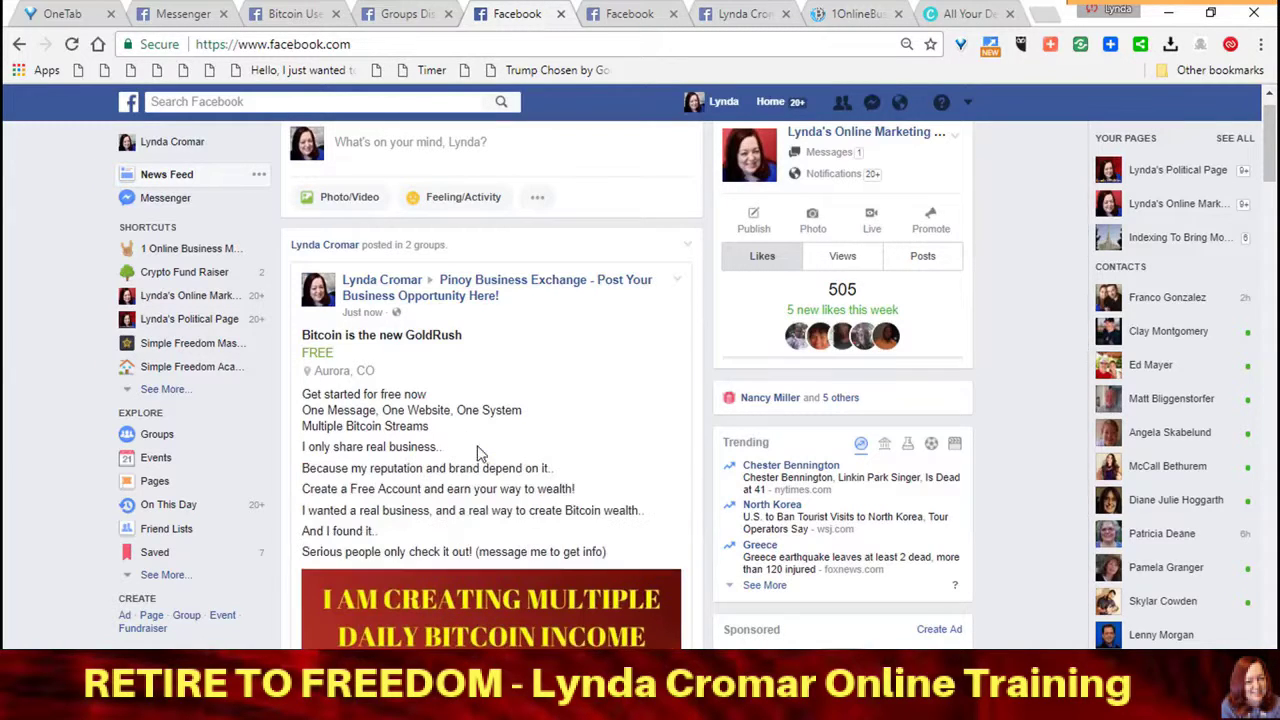